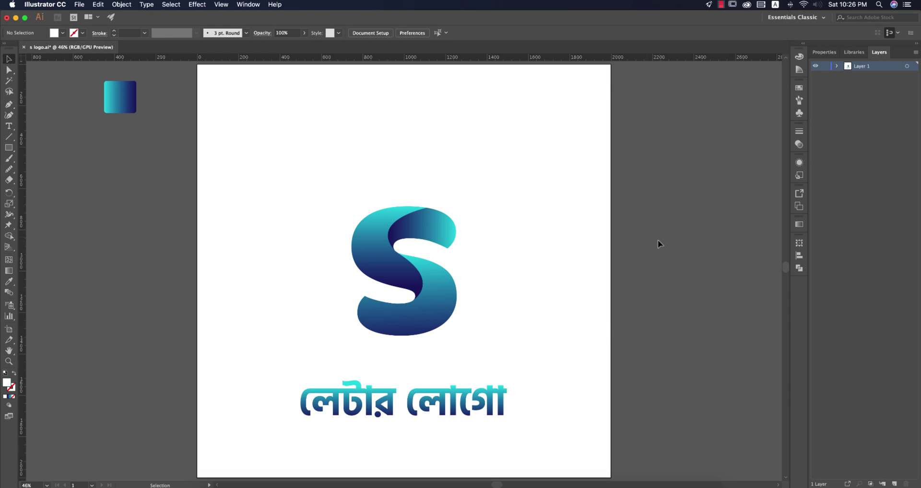
# - Create Untitled-3, a blank 2000 × 2000 px RGB document with Medium (150 ppi) raster effects
pyautogui.click(658, 241)
pyautogui.click(79, 4)
pyautogui.click(91, 15)
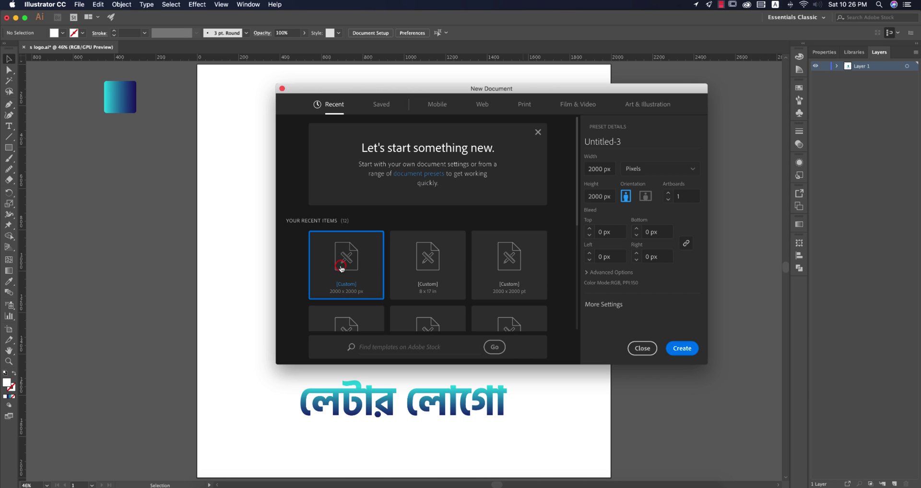
pyautogui.doubleClick(606, 169)
pyautogui.click(588, 272)
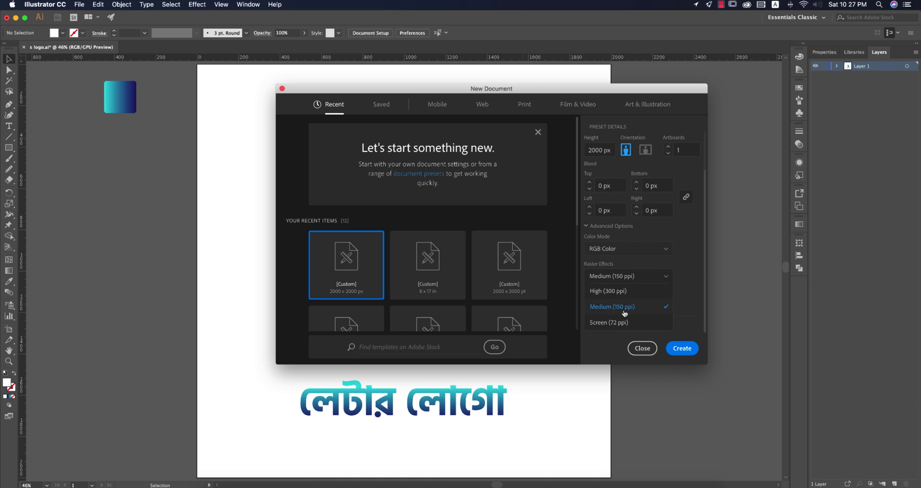
pyautogui.click(624, 311)
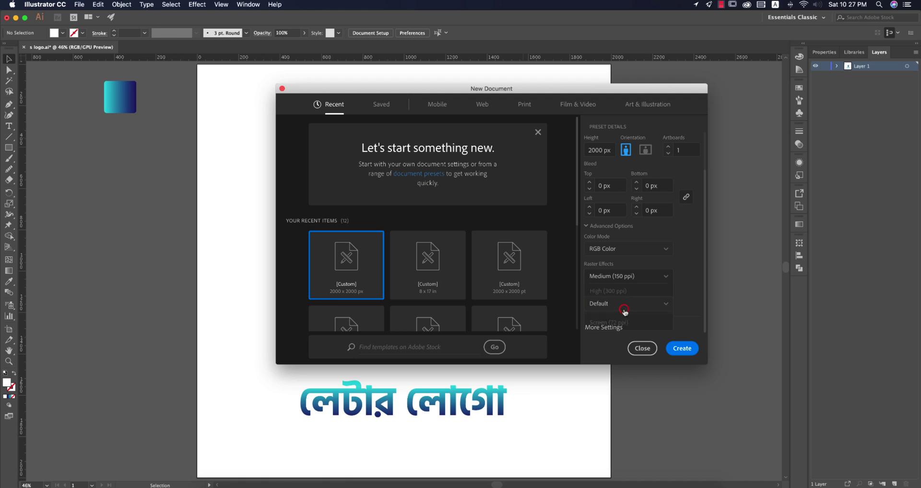
pyautogui.click(682, 348)
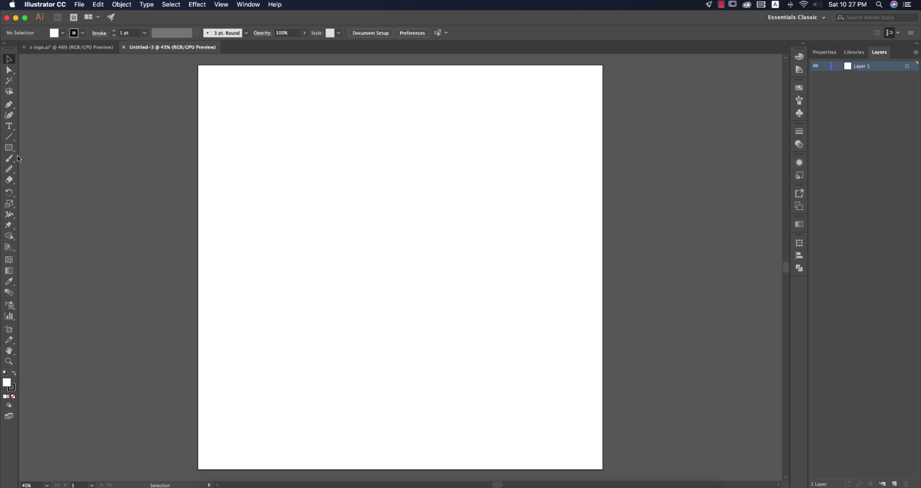
# - Type a 72 pt letter S on the artboard
pyautogui.click(9, 126)
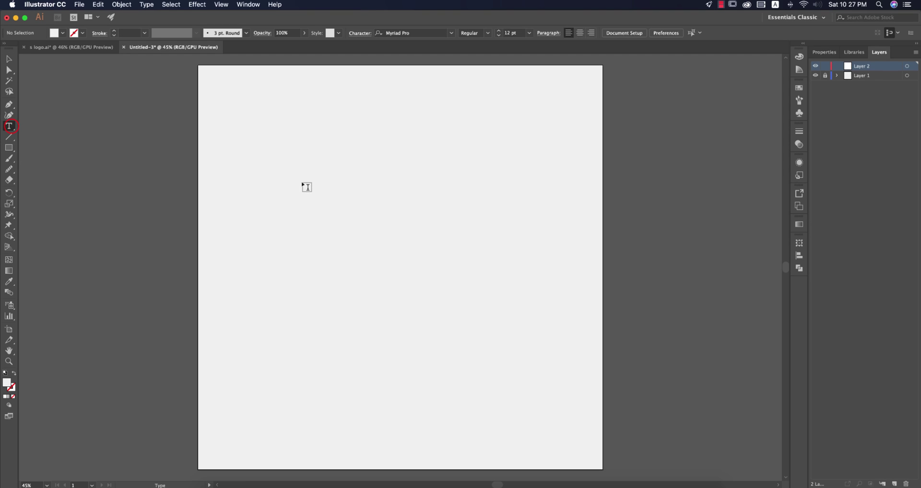
pyautogui.click(305, 186)
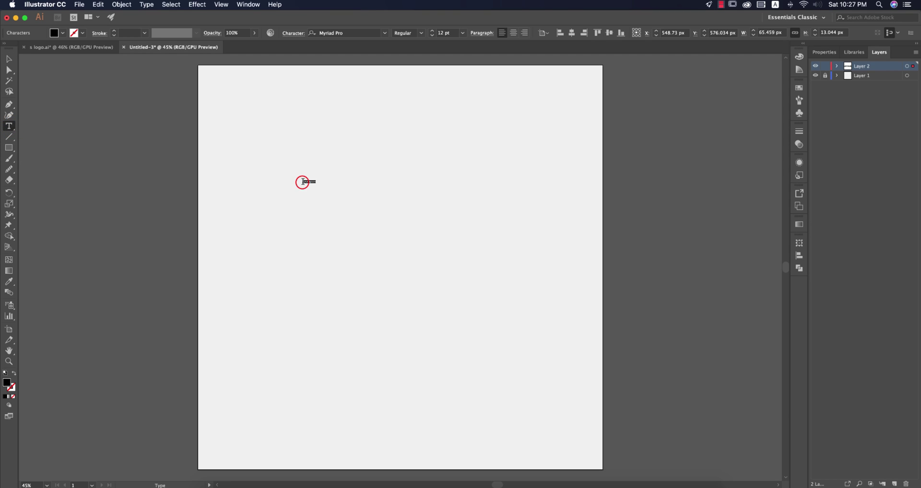
pyautogui.click(461, 33)
pyautogui.click(468, 192)
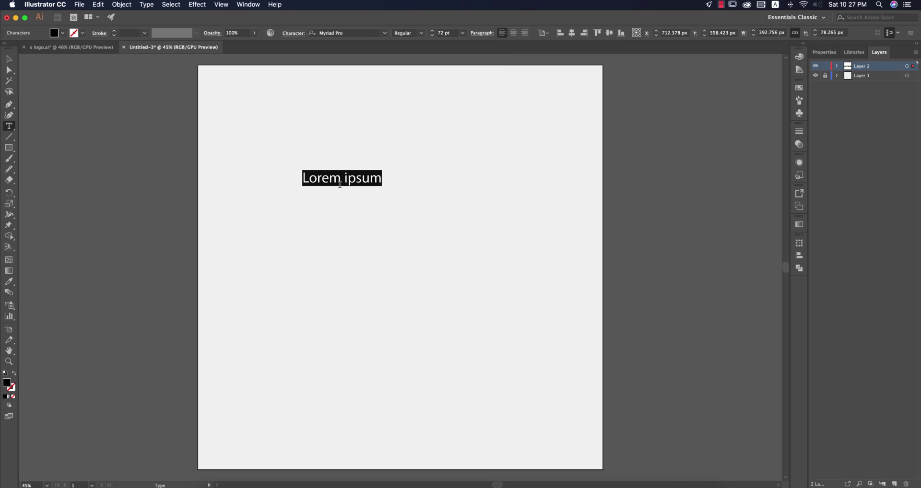
pyautogui.write('S')
# - Scale the S up to roughly 995 pt, undoing an accidental vertical squash
pyautogui.click(10, 60)
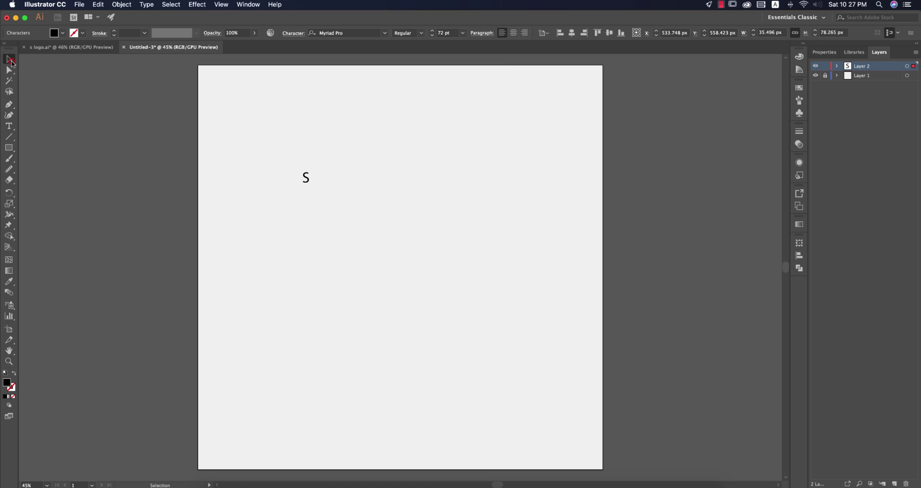
pyautogui.moveTo(313, 188); pyautogui.dragTo(452, 370)
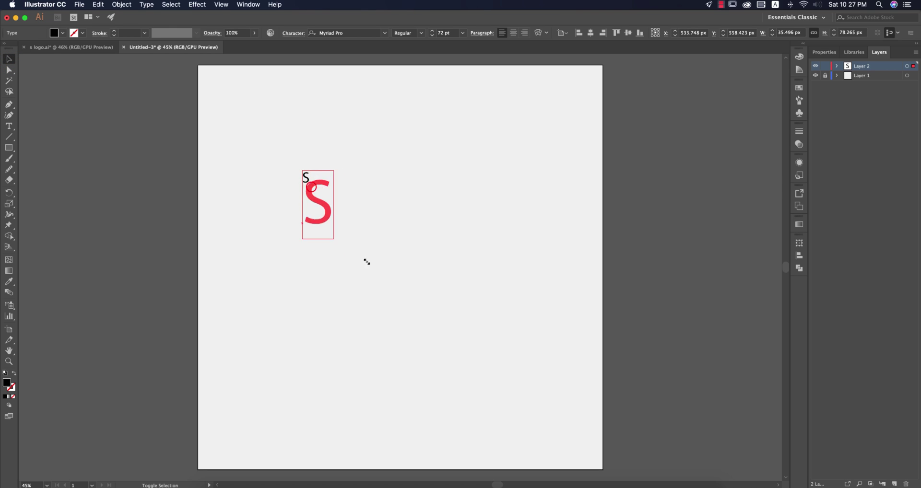
pyautogui.moveTo(391, 267); pyautogui.dragTo(441, 264)
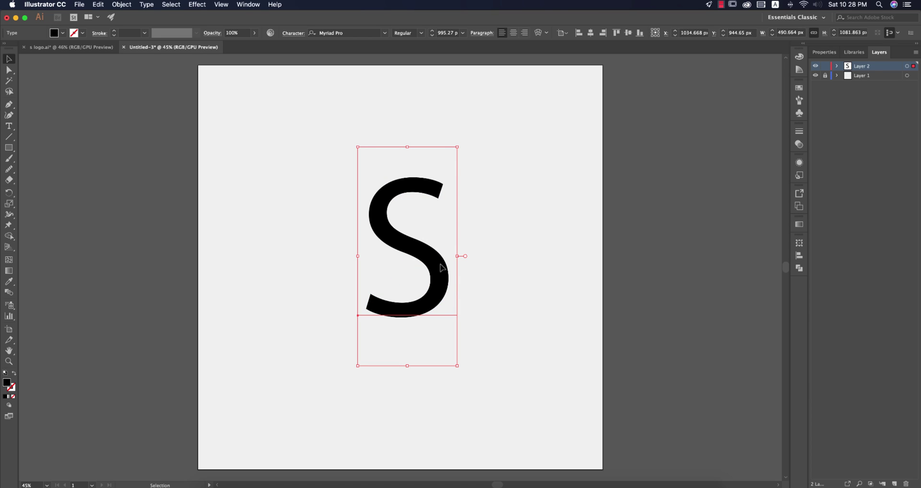
pyautogui.moveTo(407, 147); pyautogui.dragTo(407, 234)
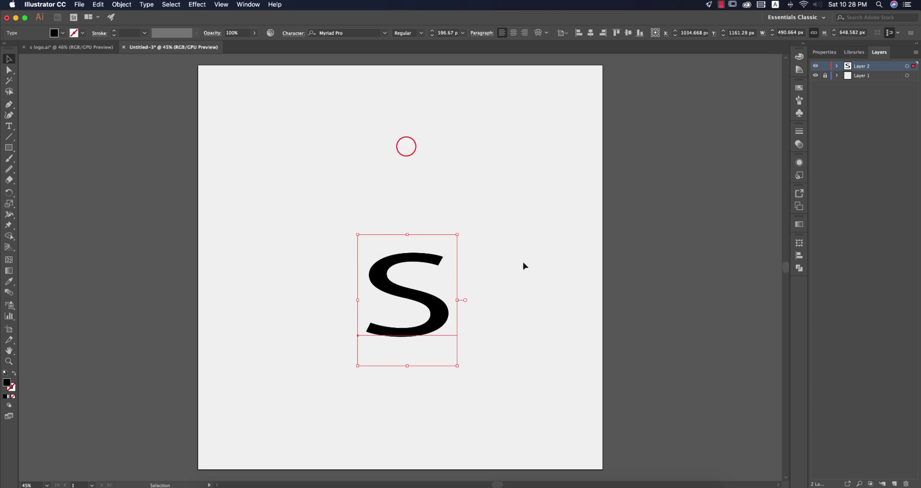
pyautogui.hotkey('ctrl', 'z')
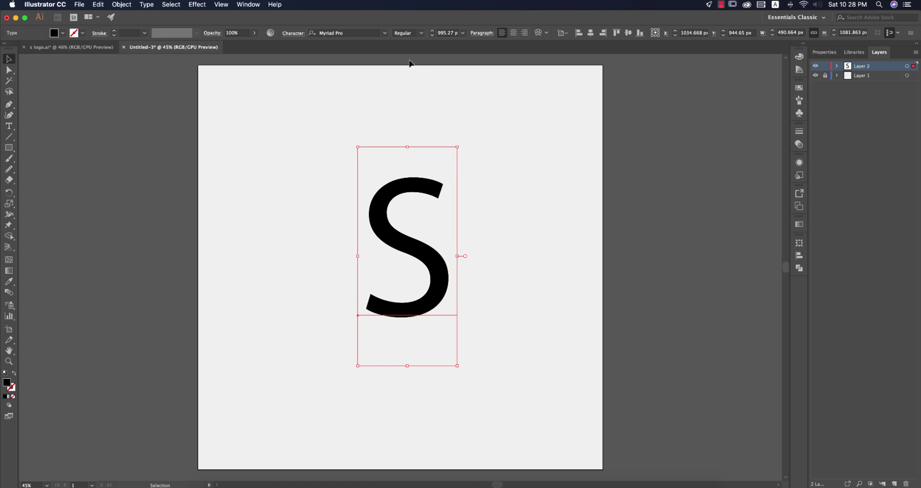
# - Change the S to Baloo Da Regular and convert it to outlines
pyautogui.click(385, 32)
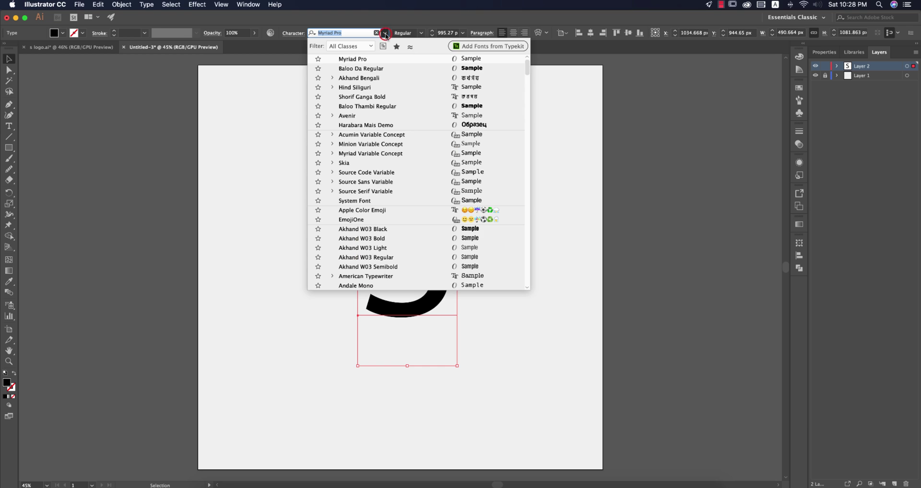
pyautogui.click(380, 70)
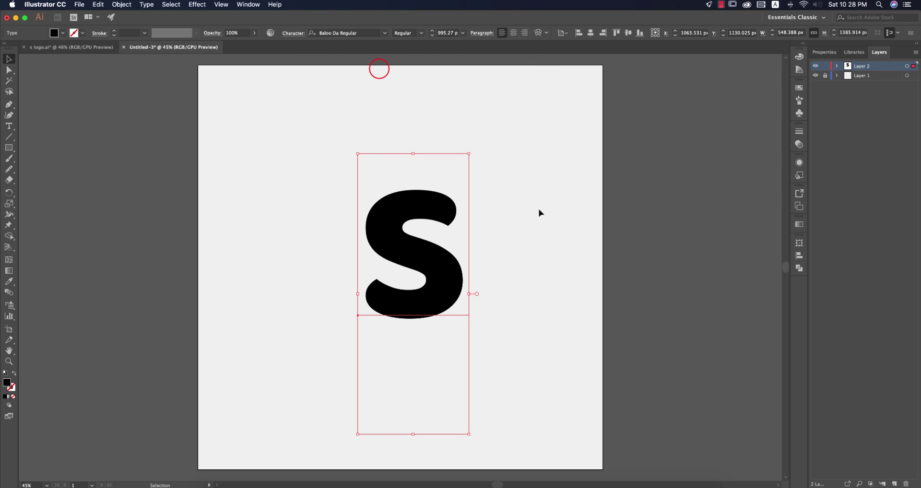
pyautogui.rightClick(431, 214)
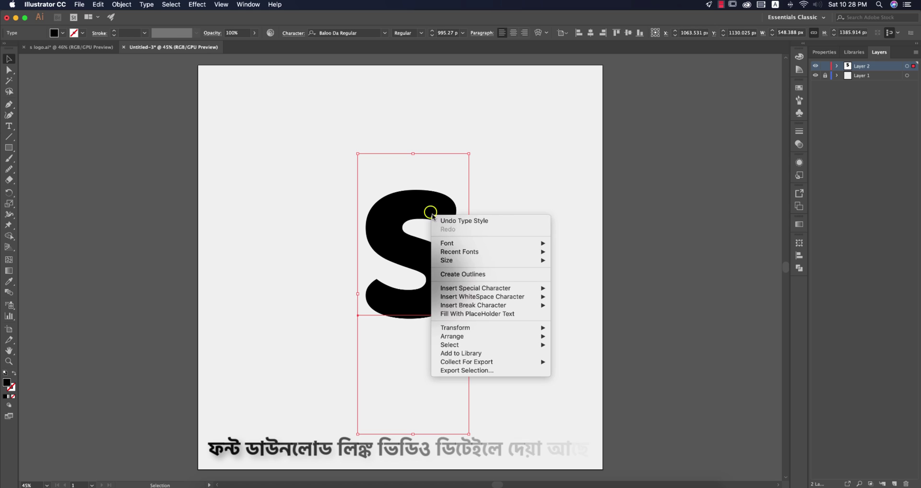
pyautogui.click(476, 277)
pyautogui.click(517, 281)
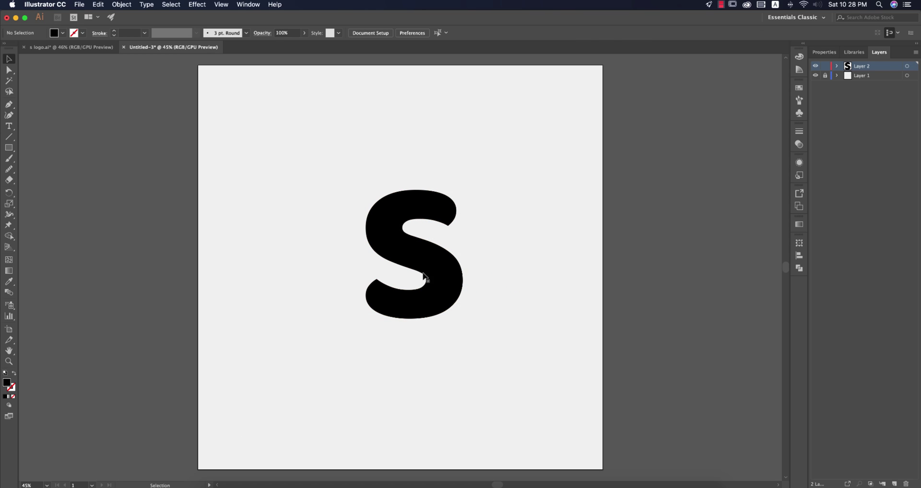
# - Check the finished s logo.ai reference, then view Untitled-3 in Outline mode
pyautogui.click(72, 47)
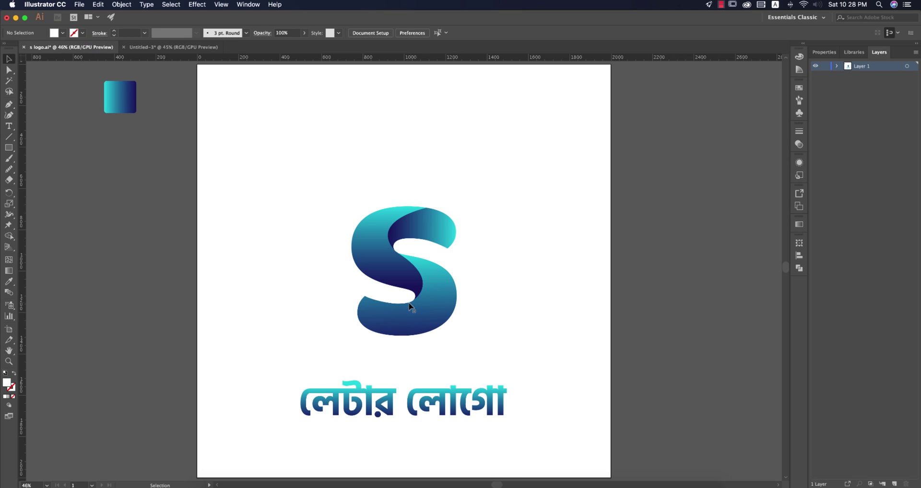
pyautogui.click(190, 47)
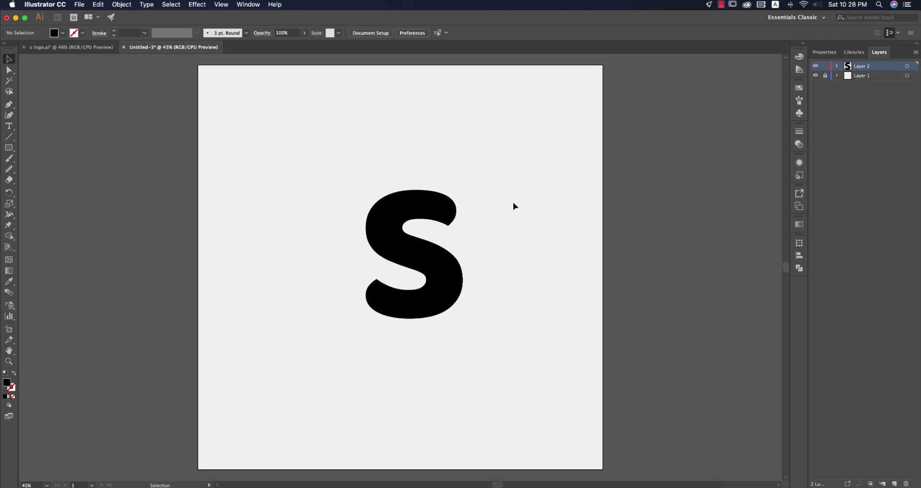
pyautogui.press('a')
pyautogui.hotkey('ctrl', 'y')
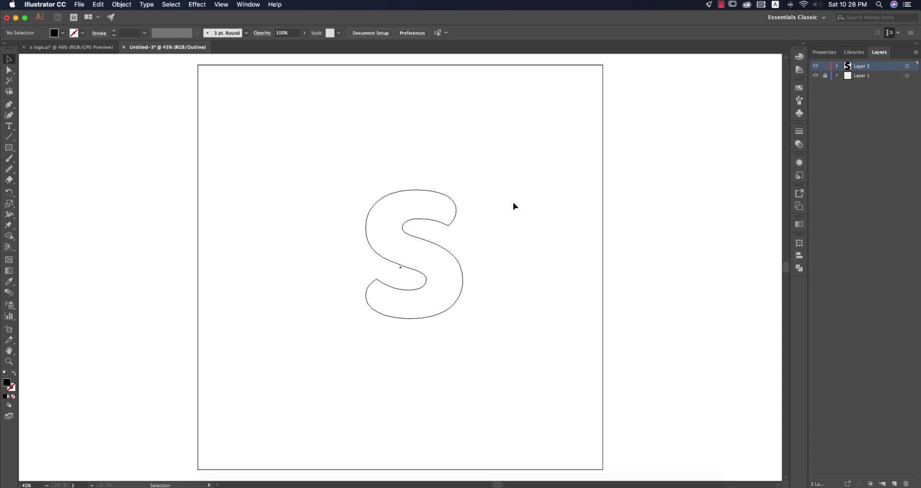
# - With the Pen tool, draw a curved path from the S's upper inner curve to its lower inner curve
pyautogui.press('p')
pyautogui.scroll(2, 411, 242)
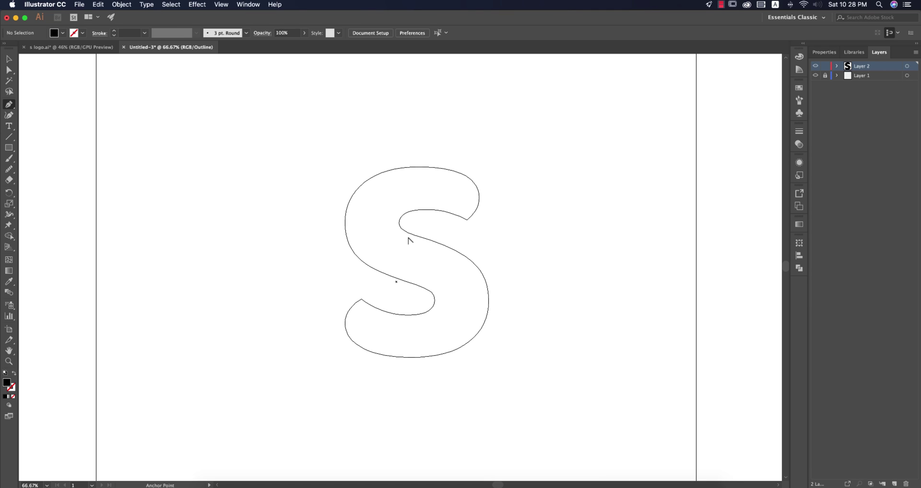
pyautogui.scroll(2, 410, 240)
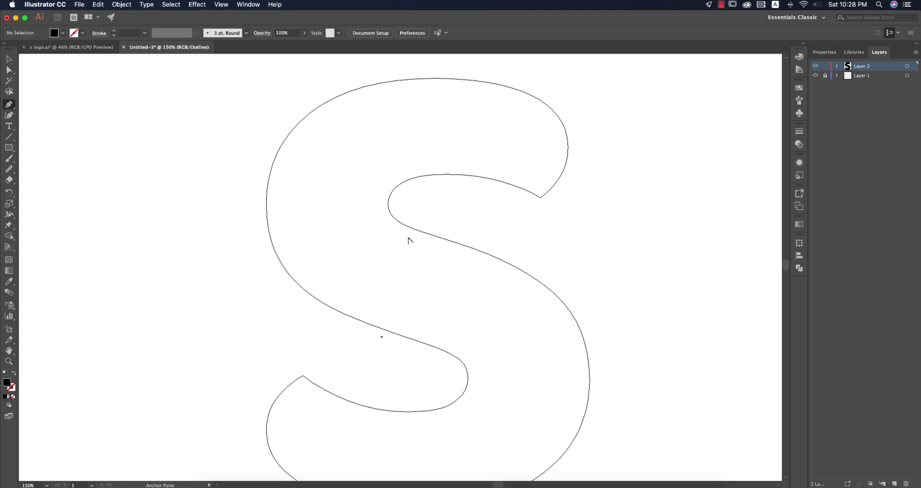
pyautogui.click(401, 183)
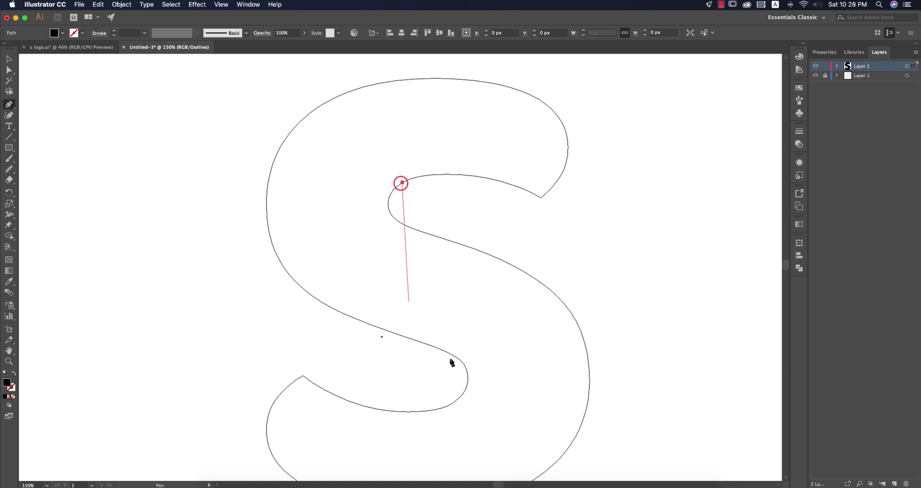
pyautogui.moveTo(457, 358)
pyautogui.mouseDown()
pyautogui.moveTo(579, 425)
pyautogui.moveTo(473, 373)
pyautogui.moveTo(599, 473)
pyautogui.moveTo(594, 453)
pyautogui.mouseUp()
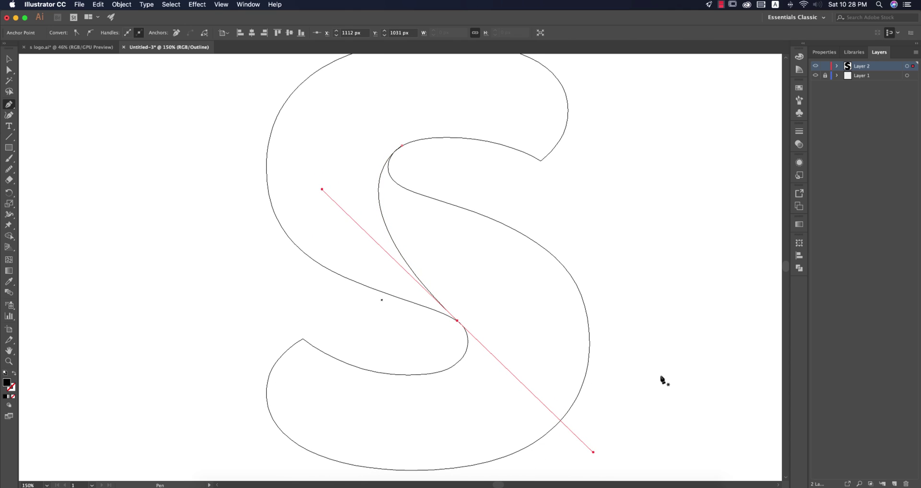
# - Nudge the diagonal path down so its lower end meets the S's lower curve
pyautogui.press('v')
pyautogui.click(133, 180)
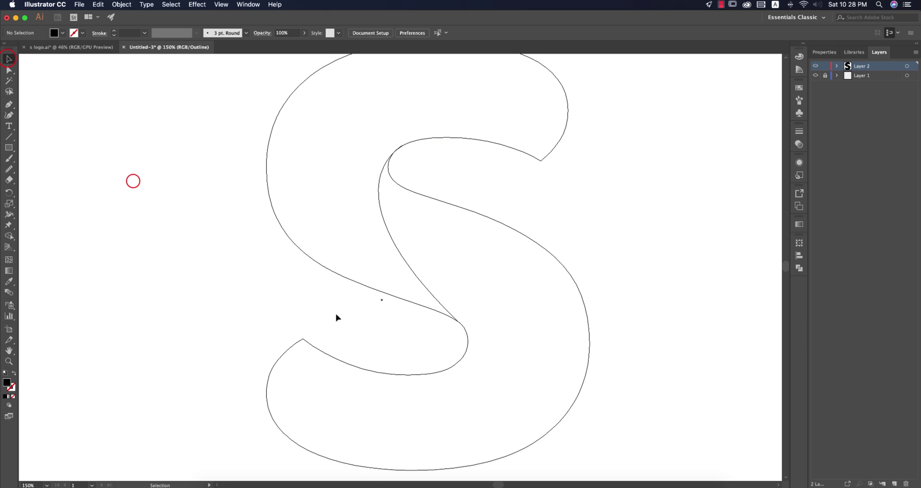
pyautogui.click(408, 266)
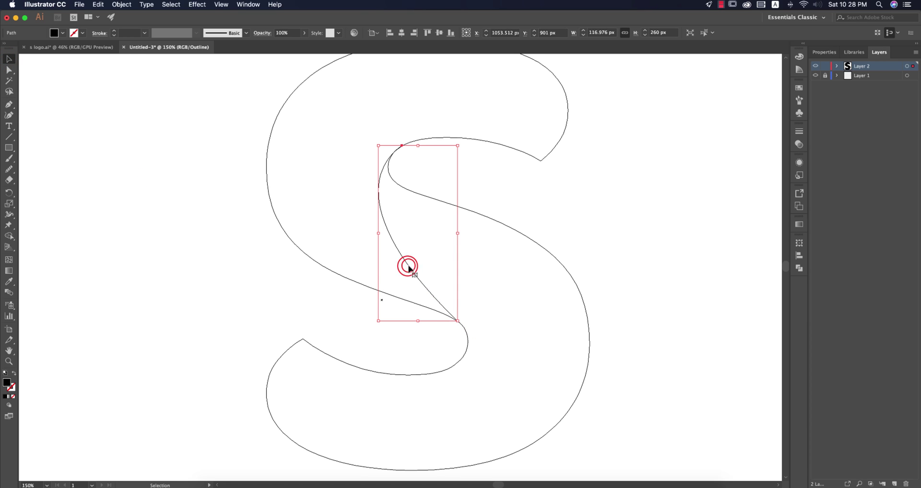
pyautogui.click(545, 183)
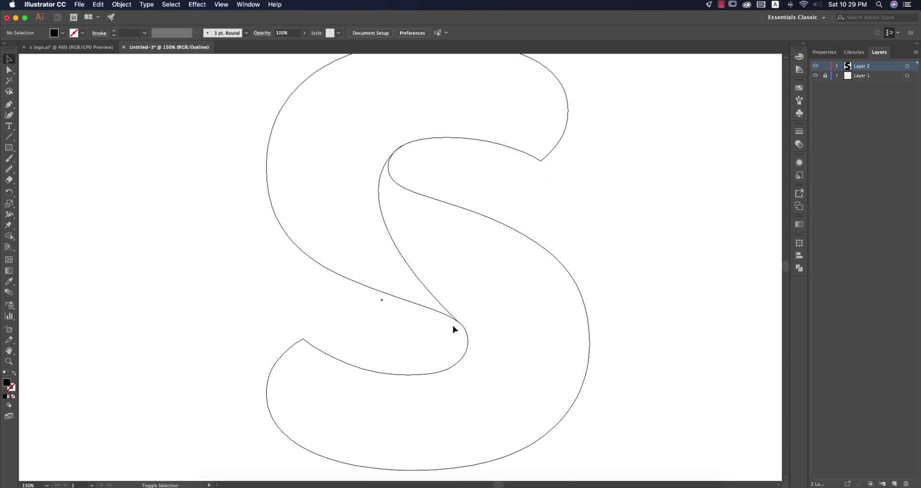
pyautogui.scroll(3, 451, 331)
pyautogui.scroll(3, 455, 329)
pyautogui.scroll(3, 458, 324)
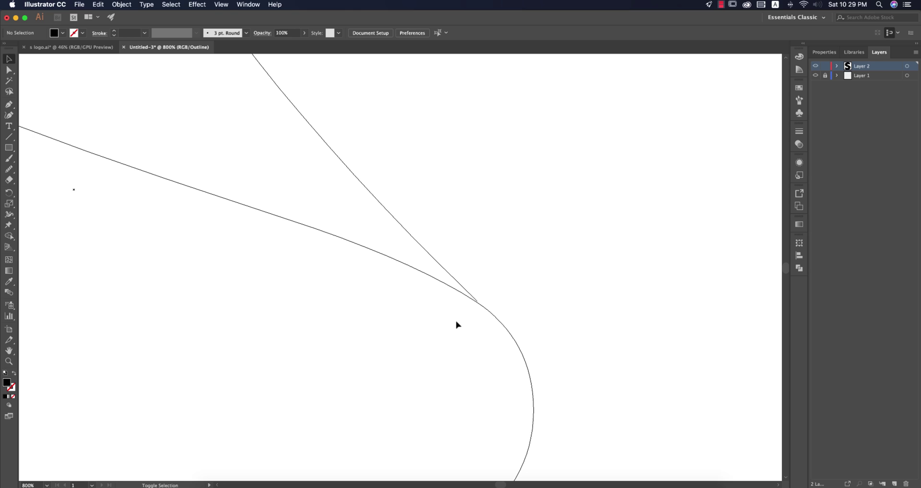
pyautogui.click(474, 300)
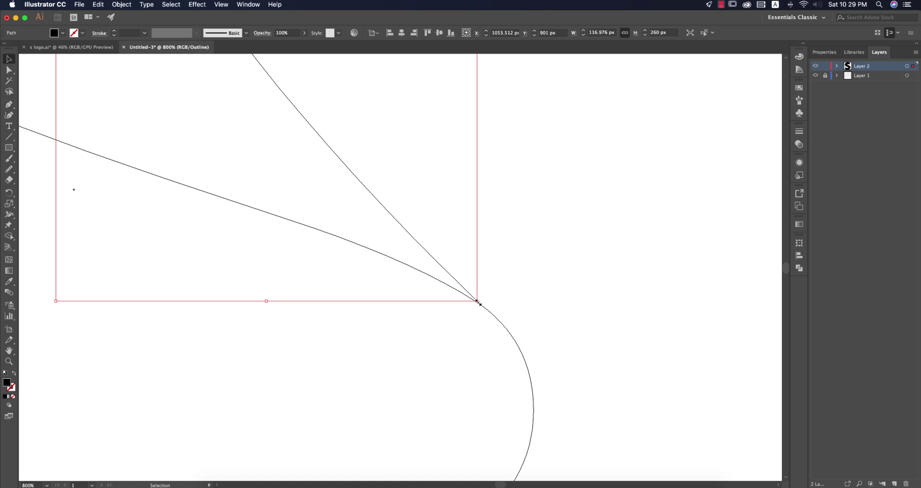
pyautogui.moveTo(477, 301); pyautogui.dragTo(479, 306)
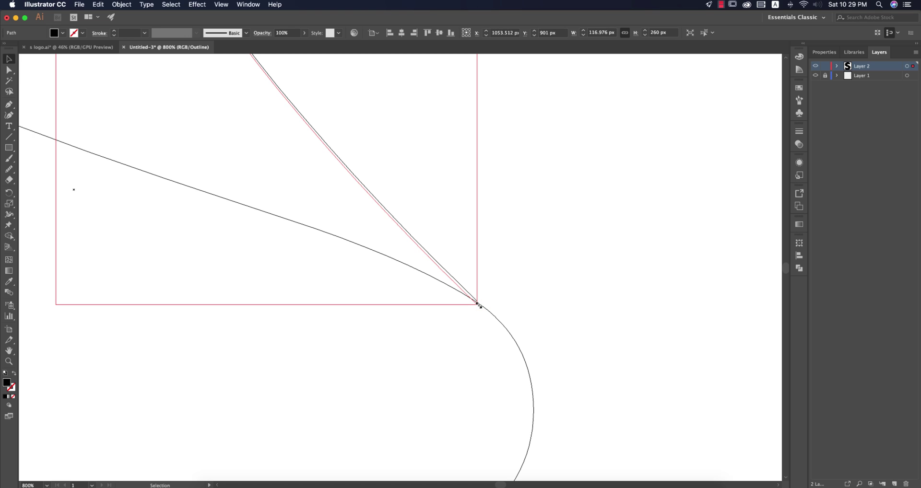
pyautogui.click(485, 335)
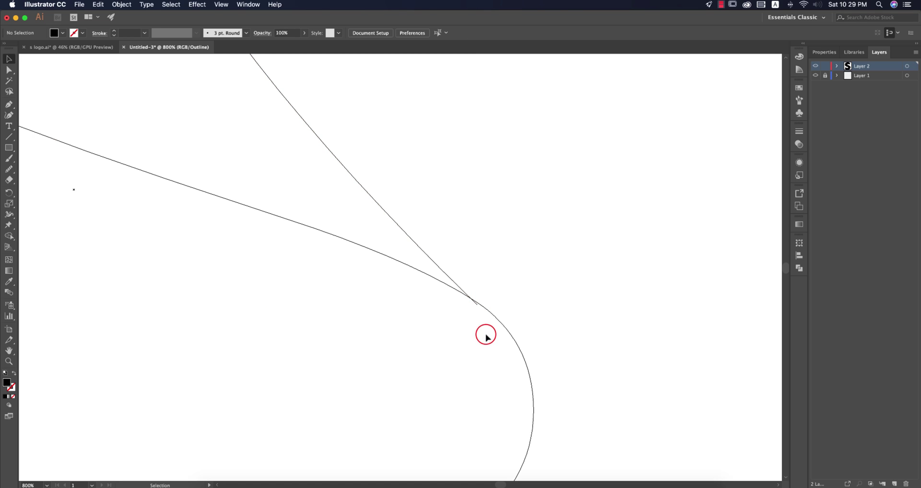
# - Move the path's top anchor onto the S's upper inner curve, then fit the artboard in view
pyautogui.scroll(-3, 483, 322)
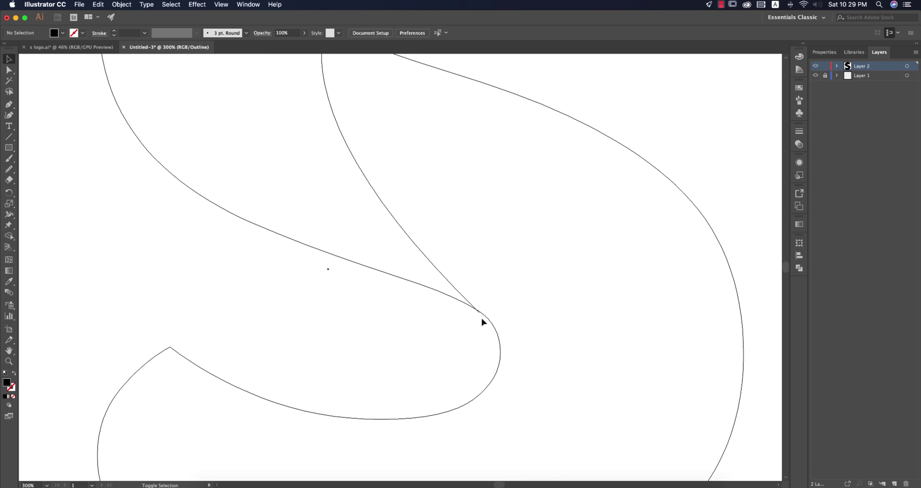
pyautogui.scroll(-2, 483, 322)
pyautogui.moveTo(467, 184); pyautogui.dragTo(469, 306)
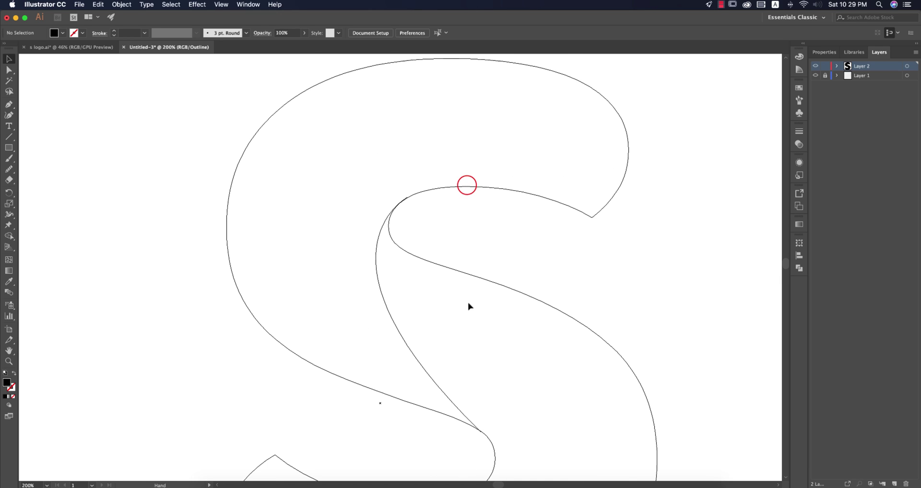
pyautogui.scroll(3, 404, 200)
pyautogui.scroll(2, 406, 213)
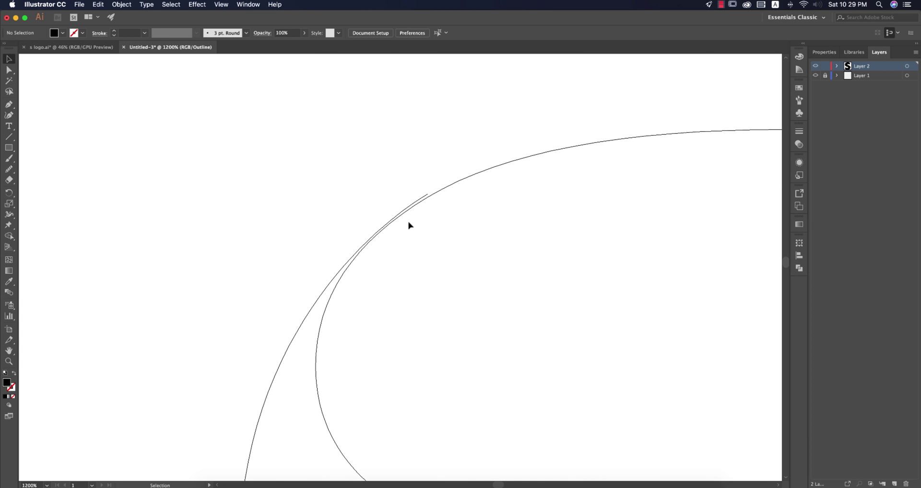
pyautogui.click(422, 197)
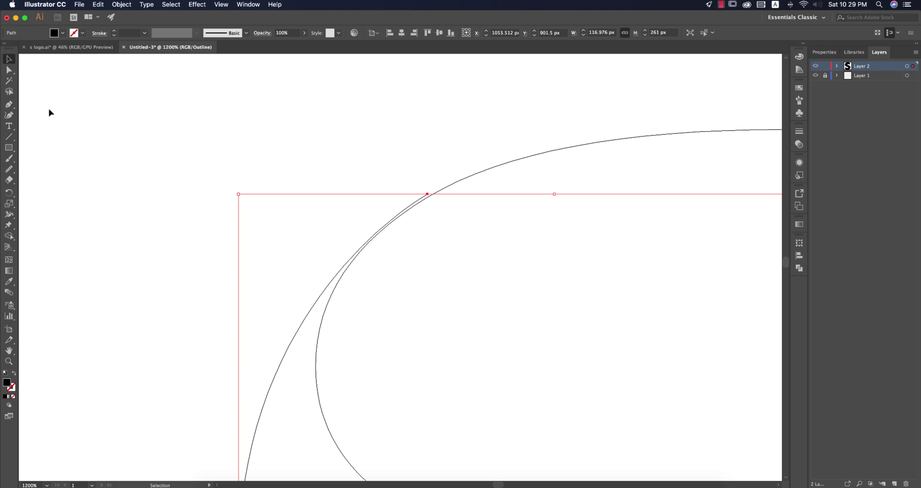
pyautogui.click(5, 71)
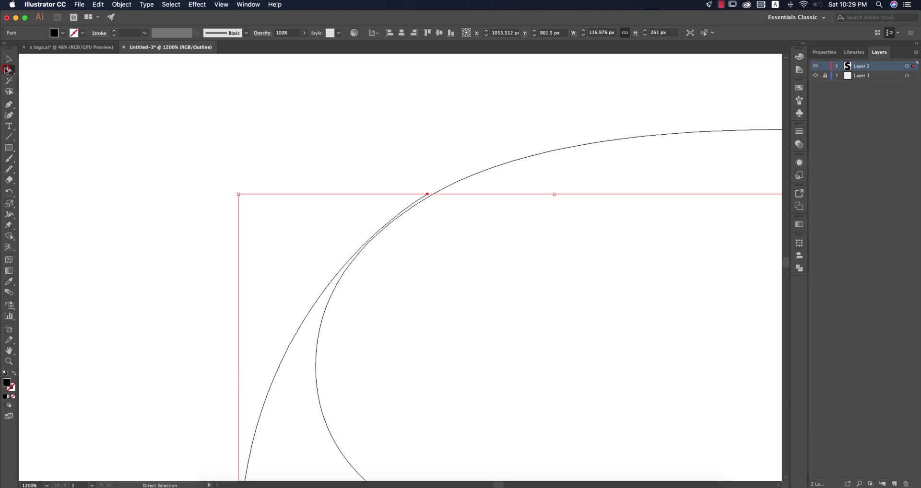
pyautogui.click(426, 195)
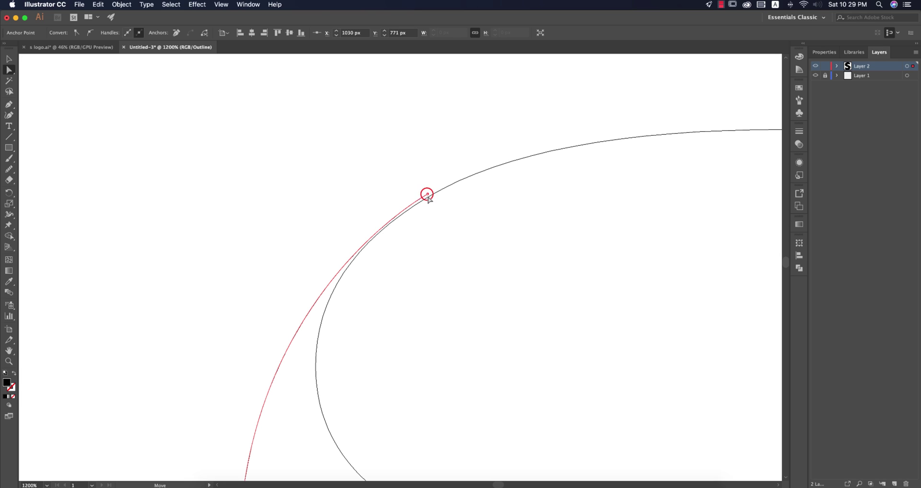
pyautogui.moveTo(428, 201); pyautogui.dragTo(430, 204)
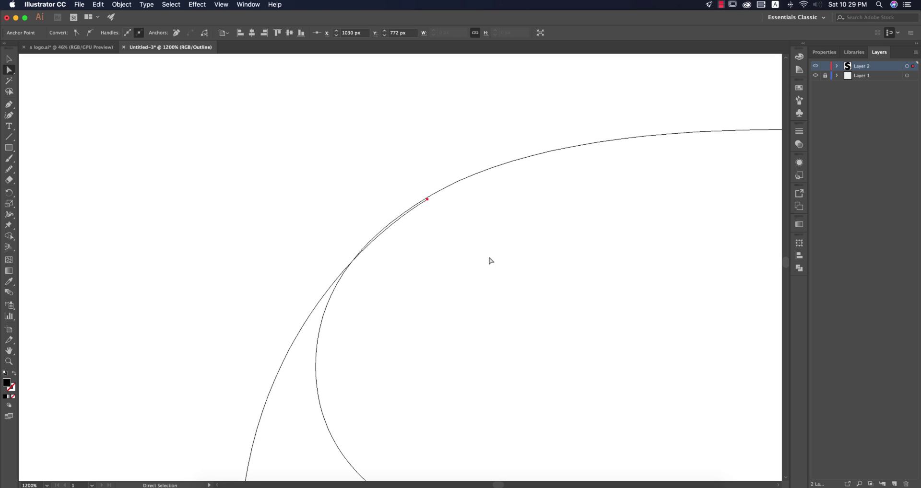
pyautogui.click(488, 257)
pyautogui.click(9, 59)
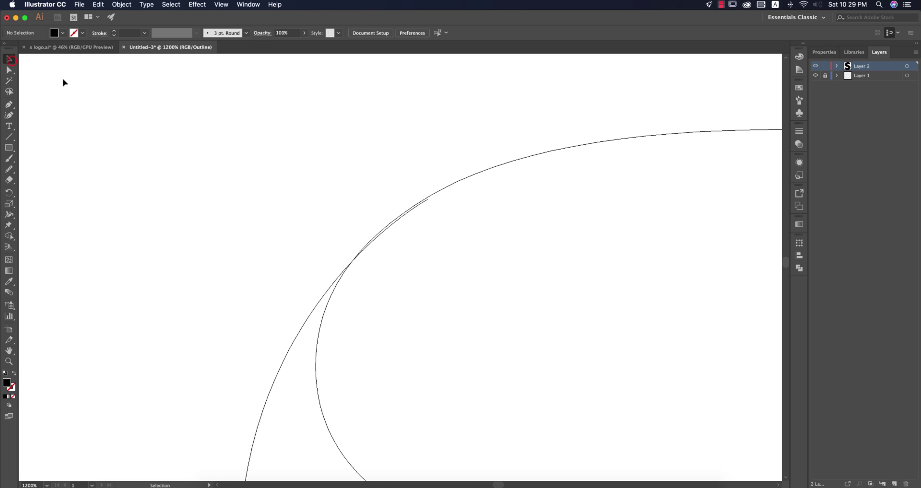
pyautogui.press('super+0')
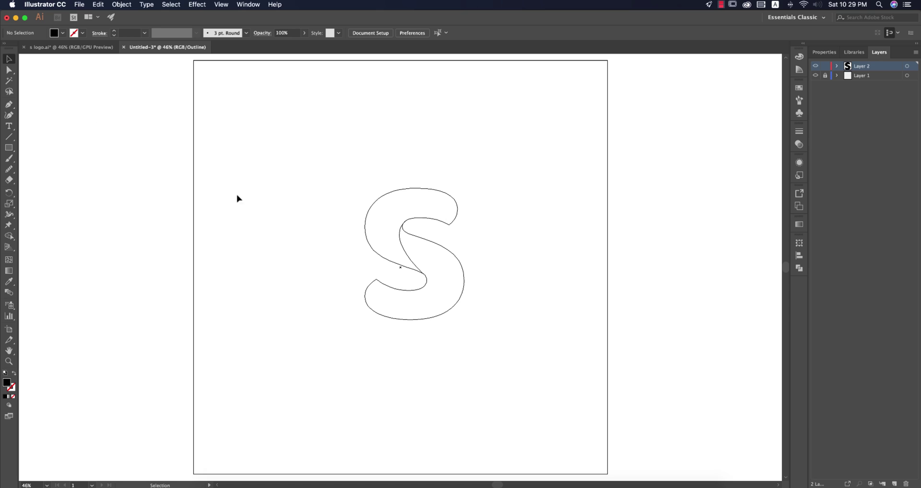
# - Draw a new path from the S's lower inner corner to a smooth point on its bottom curve
pyautogui.press('p')
pyautogui.scroll(2, 433, 319)
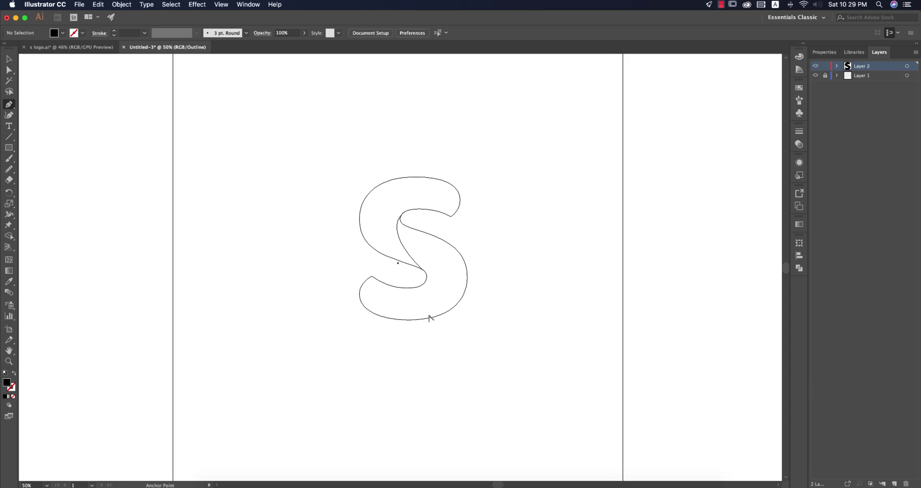
pyautogui.click(425, 264)
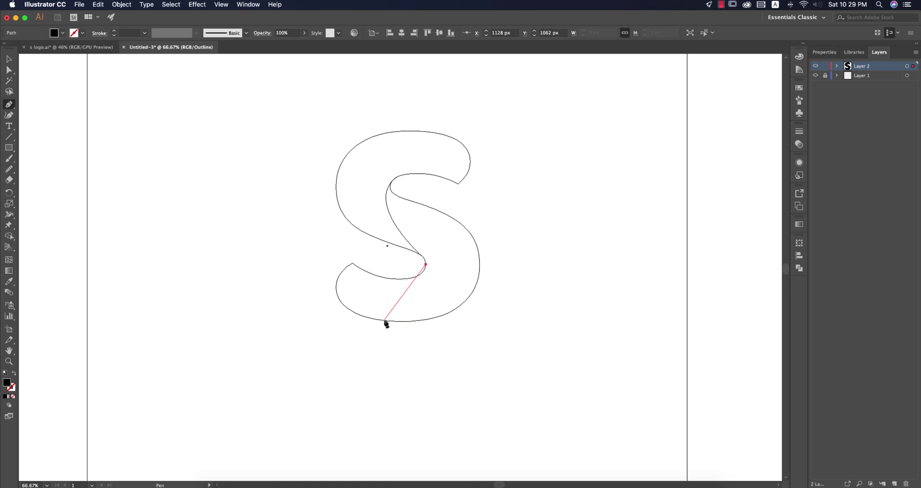
pyautogui.moveTo(383, 321); pyautogui.dragTo(318, 327)
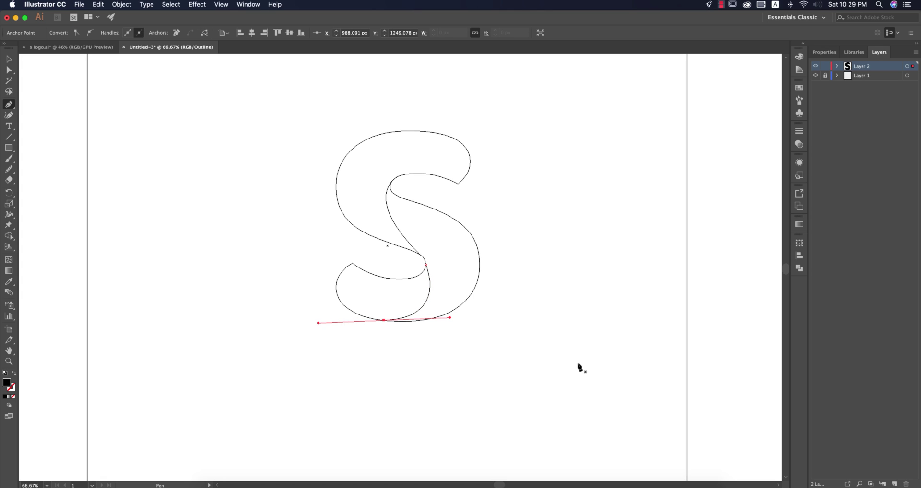
# - Stretch and slightly rotate the new path so it meets the S outline exactly
pyautogui.click(10, 59)
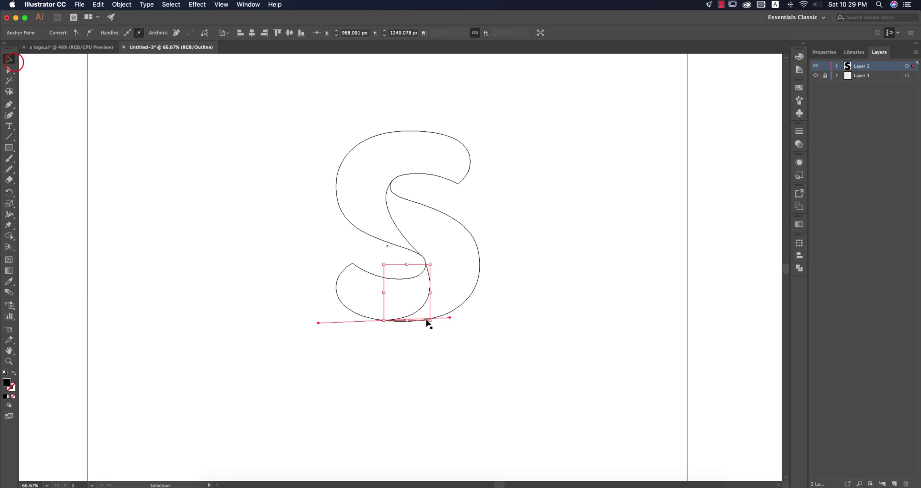
pyautogui.scroll(4, 425, 283)
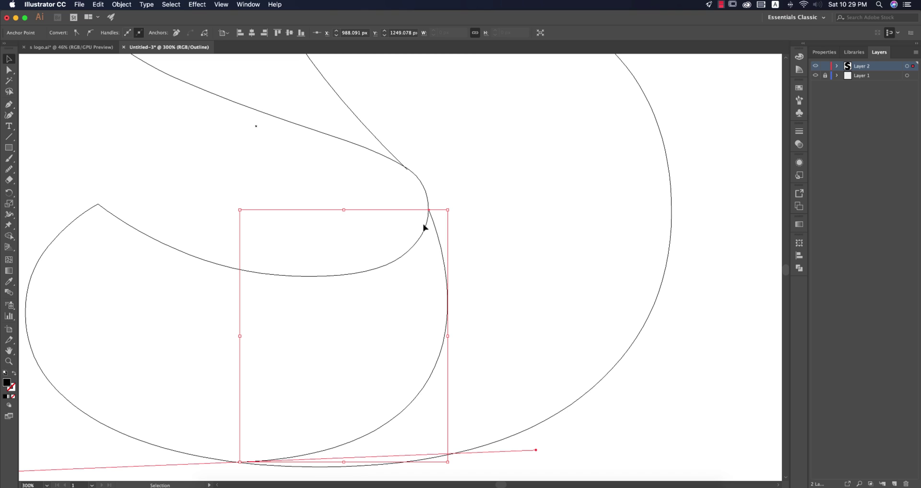
pyautogui.moveTo(345, 210); pyautogui.dragTo(345, 207)
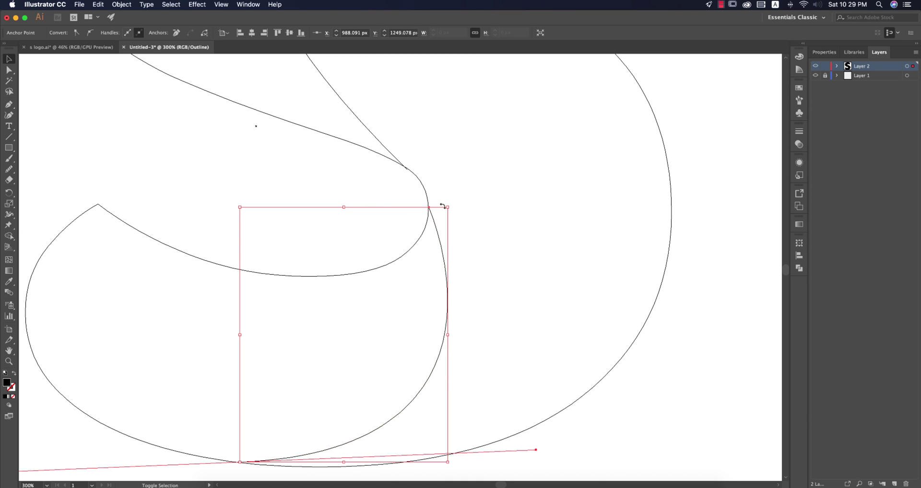
pyautogui.scroll(2, 442, 205)
pyautogui.scroll(2, 444, 211)
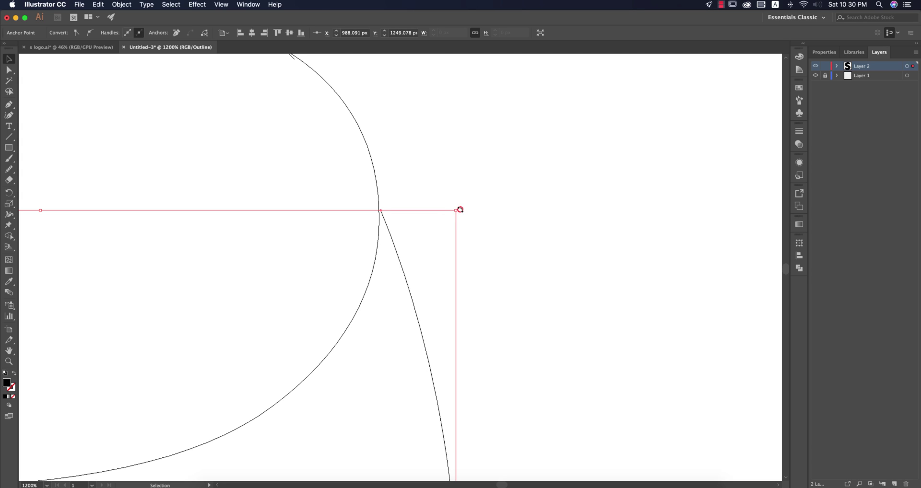
pyautogui.moveTo(459, 210); pyautogui.dragTo(458, 209)
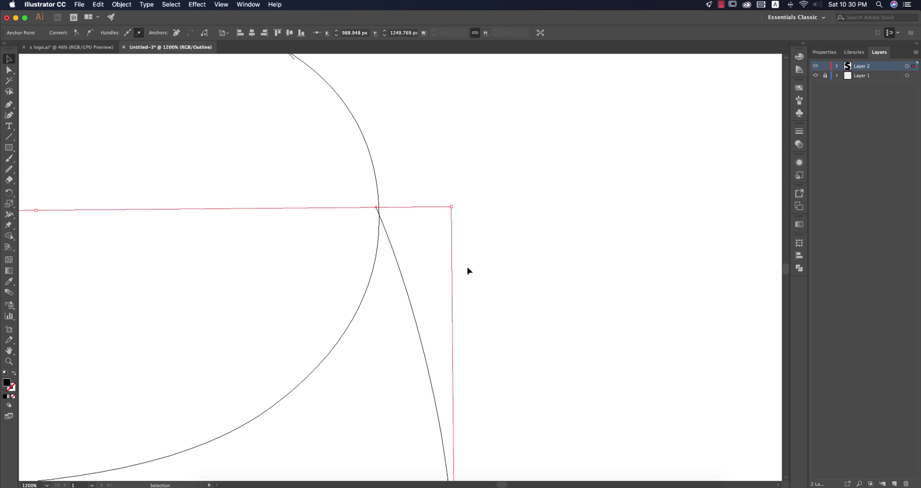
pyautogui.scroll(2, 467, 271)
pyautogui.scroll(2, 455, 362)
pyautogui.press('super+0')
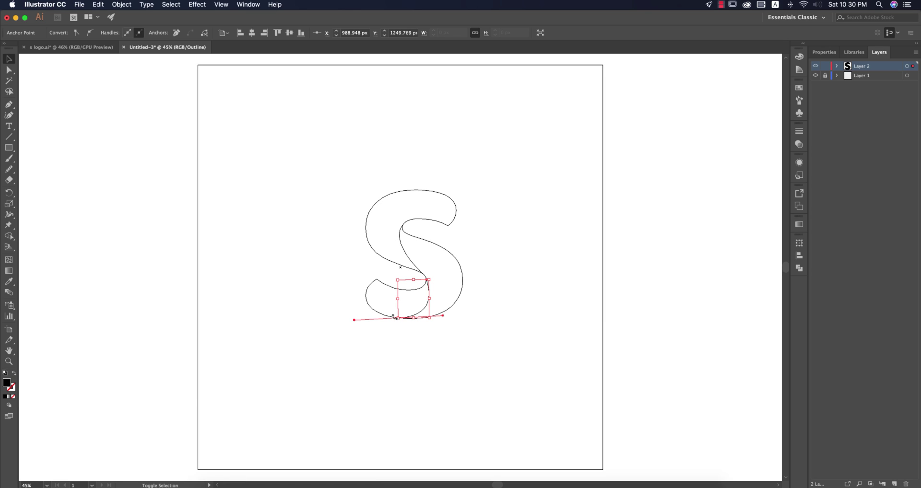
pyautogui.click(402, 317)
pyautogui.scroll(6, 402, 315)
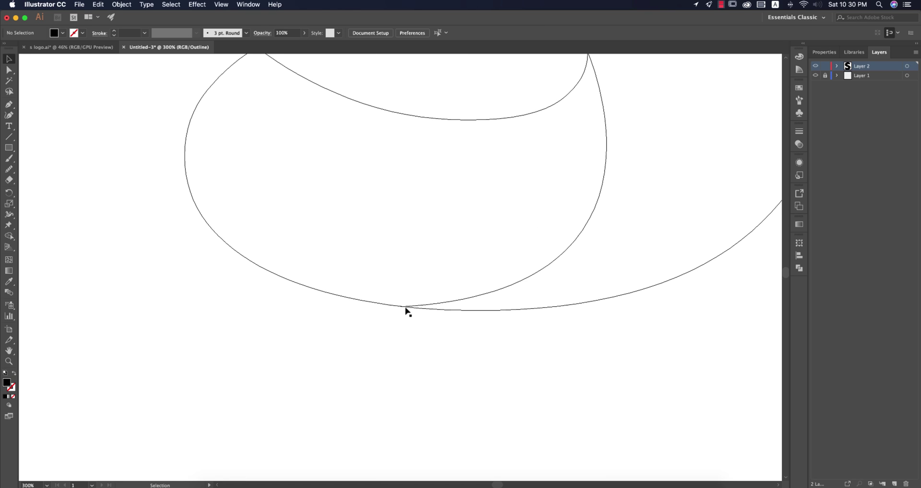
pyautogui.scroll(-6, 406, 314)
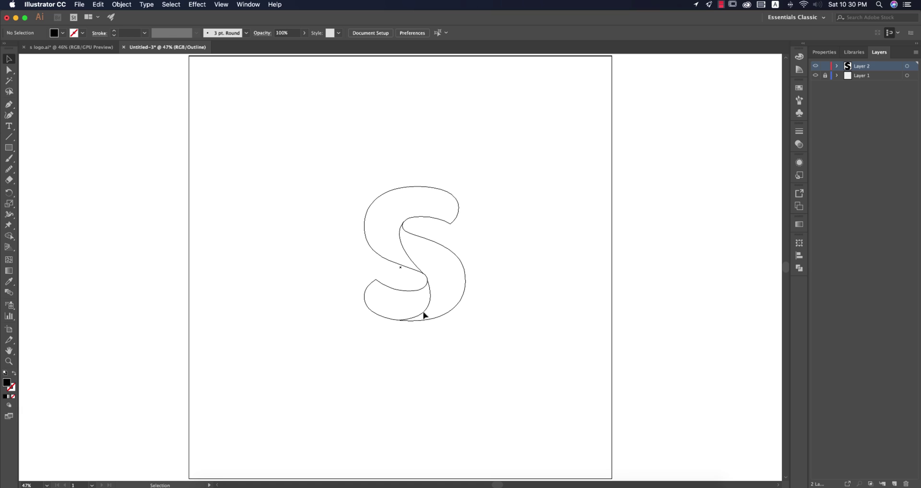
# - Select both S paths and merge the lower-left lobe regions with the Shape Builder
pyautogui.click(411, 262)
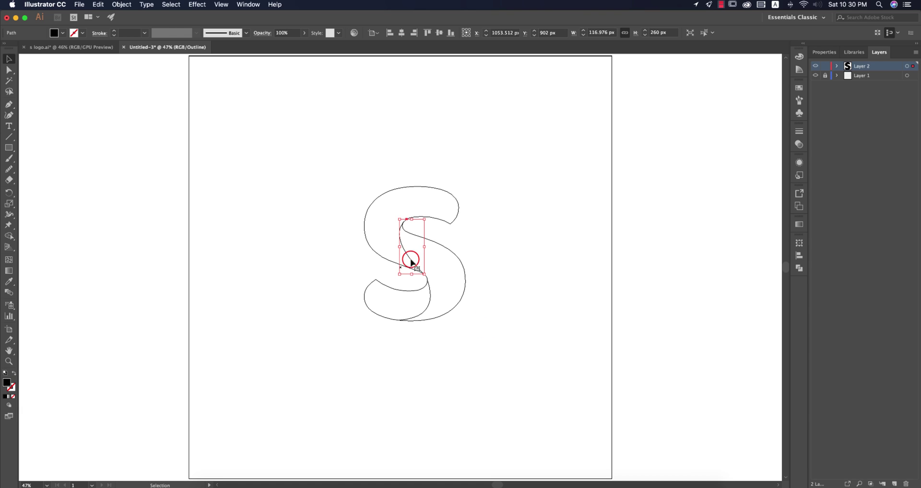
pyautogui.click(501, 257)
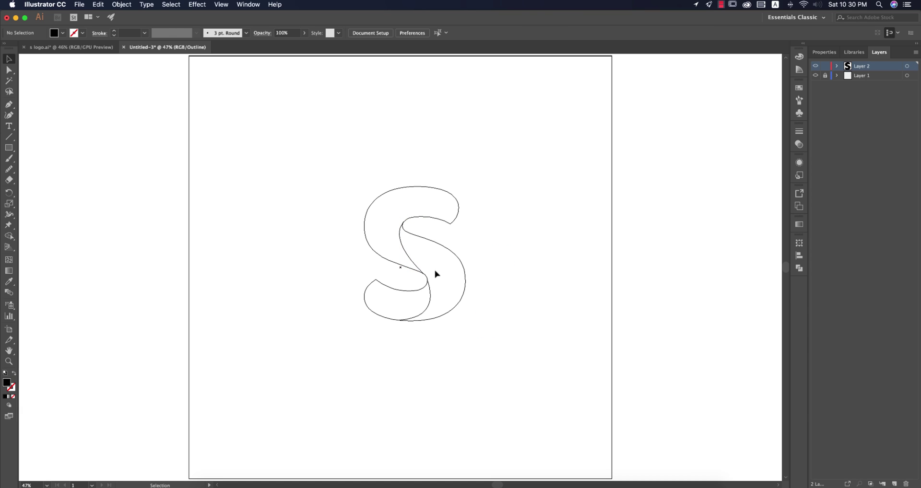
pyautogui.moveTo(303, 169); pyautogui.dragTo(548, 407)
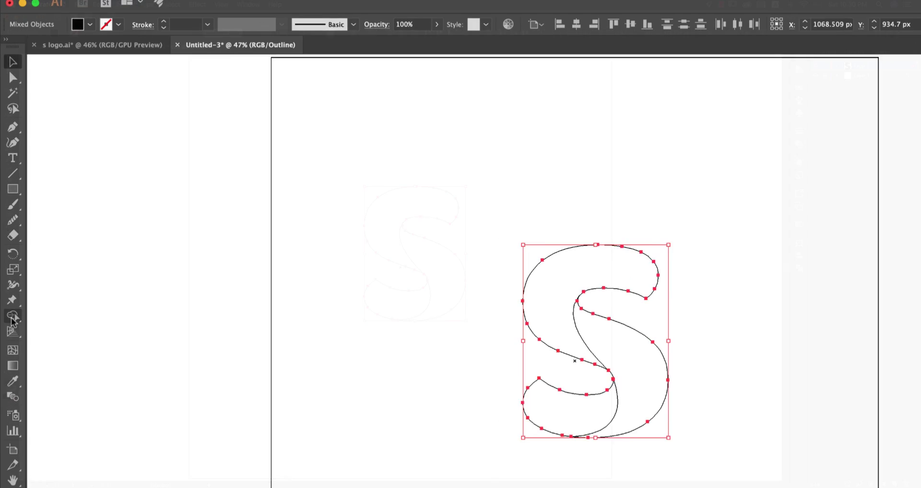
pyautogui.click(12, 318)
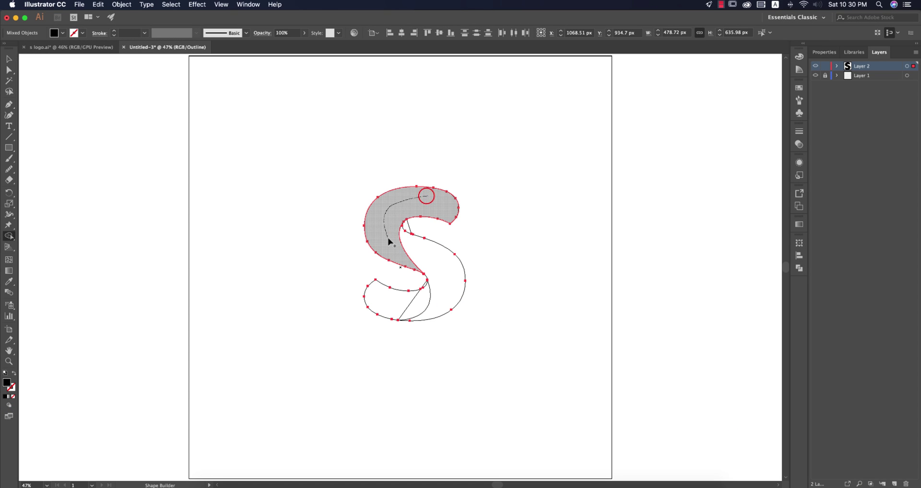
pyautogui.moveTo(399, 302); pyautogui.dragTo(418, 308)
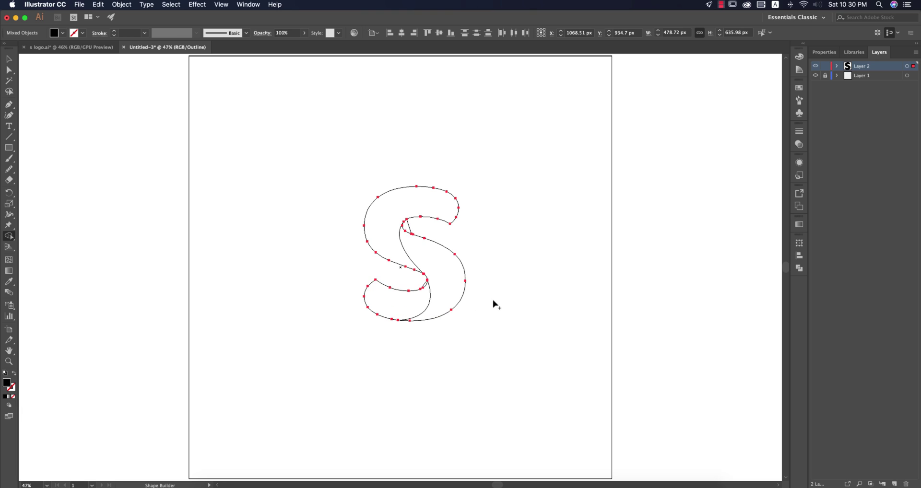
# - Remove the small slivers at the upper and lower joins of the dividing path
pyautogui.press('super+plus')
pyautogui.scroll(3, 410, 233)
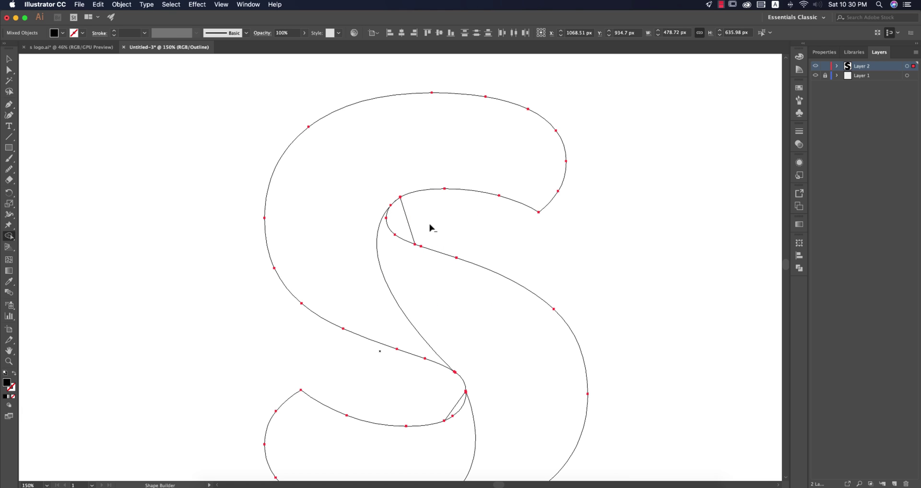
pyautogui.moveTo(416, 224); pyautogui.dragTo(401, 220)
pyautogui.keyDown('alt'); pyautogui.click(456, 406); pyautogui.keyUp('alt')
pyautogui.click(8, 59)
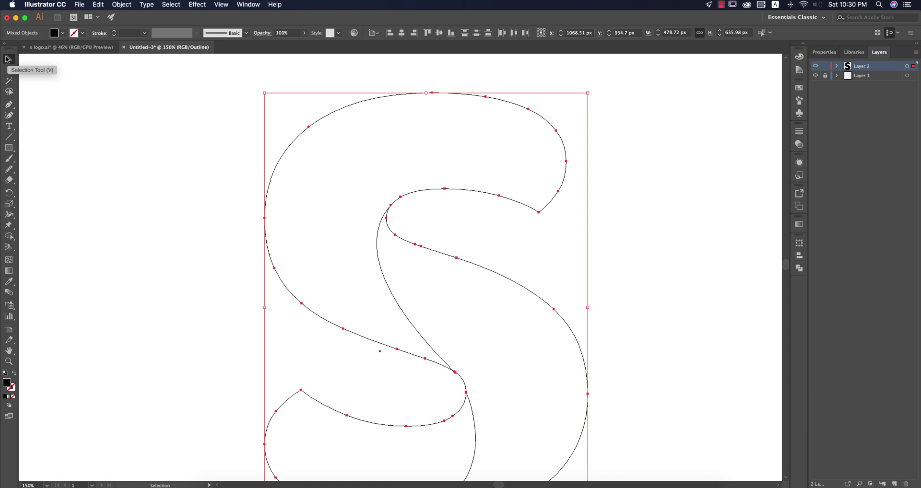
pyautogui.press('super+0')
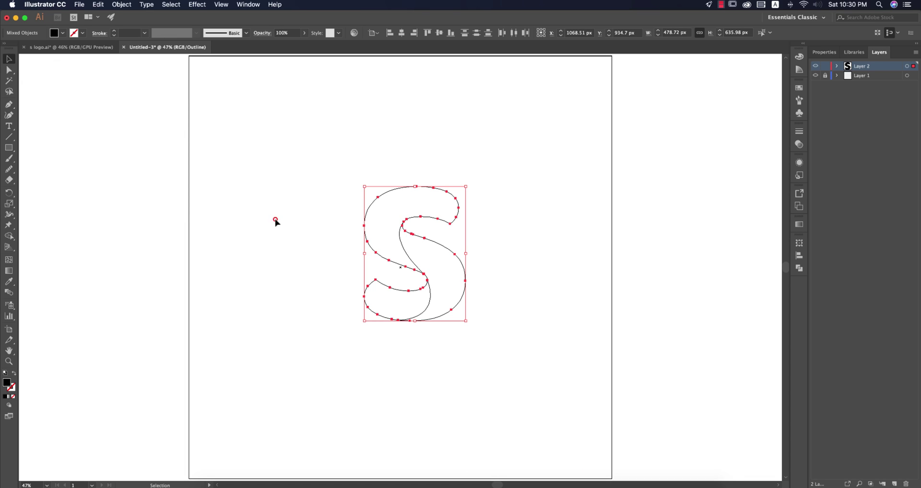
pyautogui.click(275, 222)
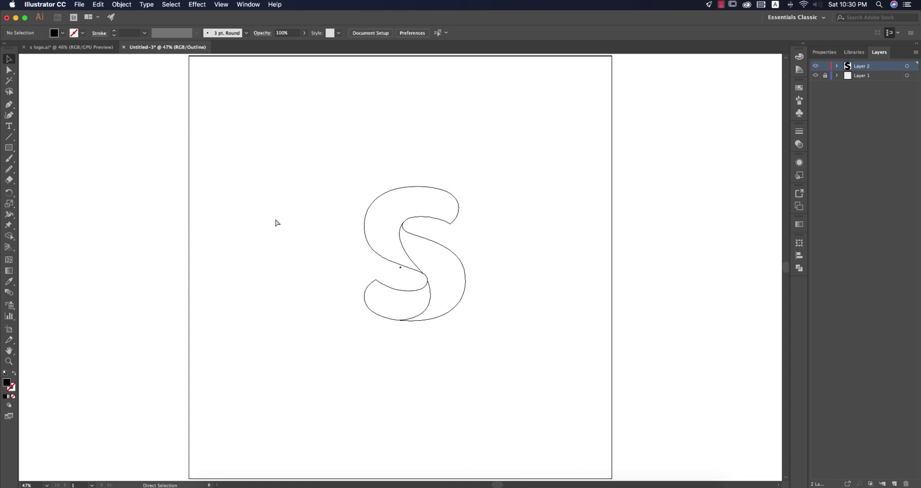
# - Switch to filled Preview and ungroup the black S into separate pieces
pyautogui.press('super+y')
pyautogui.click(390, 207)
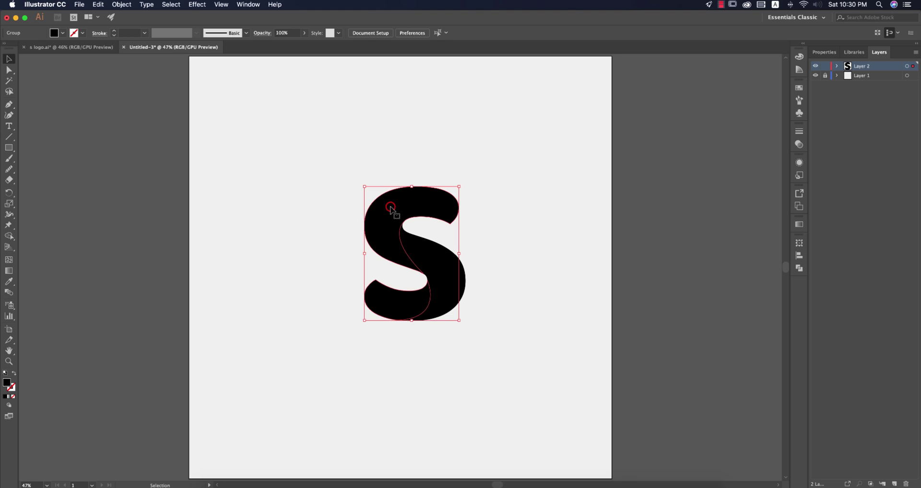
pyautogui.rightClick(391, 207)
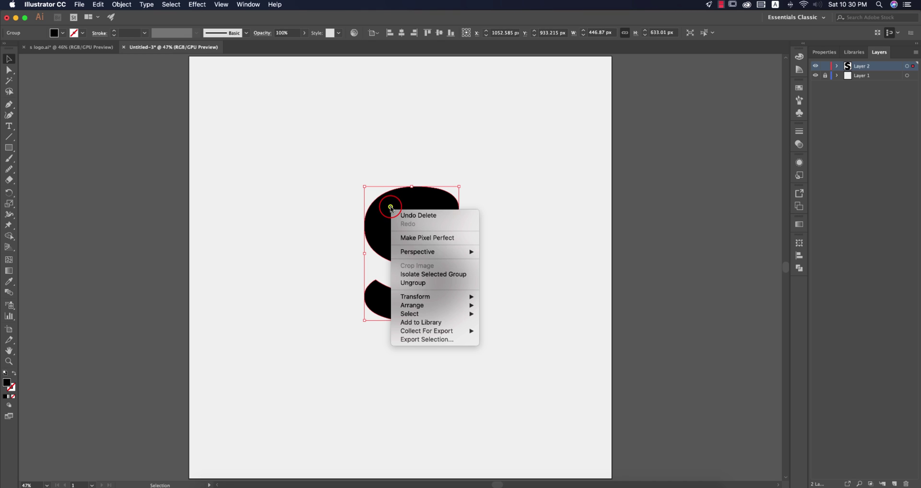
pyautogui.click(416, 283)
pyautogui.click(551, 282)
# - Pull the three S pieces apart to check them, then undo to reassemble the letter
pyautogui.moveTo(419, 195); pyautogui.dragTo(554, 152)
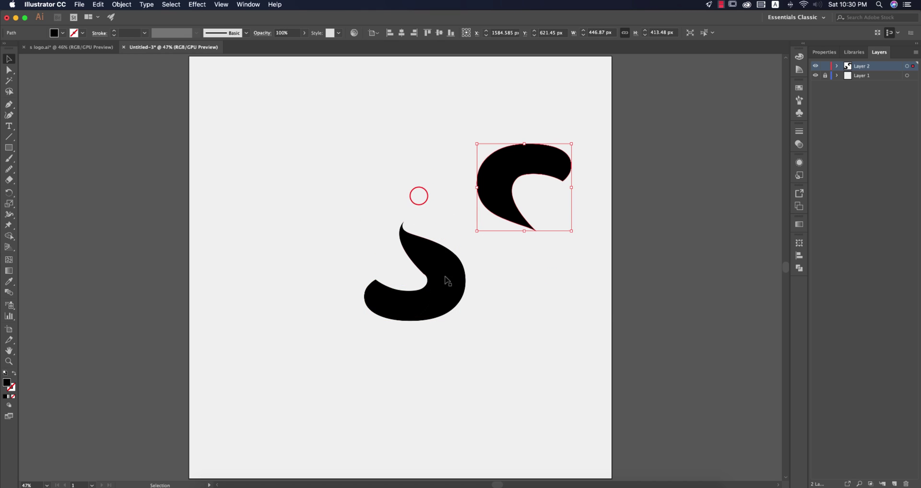
pyautogui.moveTo(446, 274); pyautogui.dragTo(604, 280)
pyautogui.moveTo(399, 305); pyautogui.dragTo(308, 326)
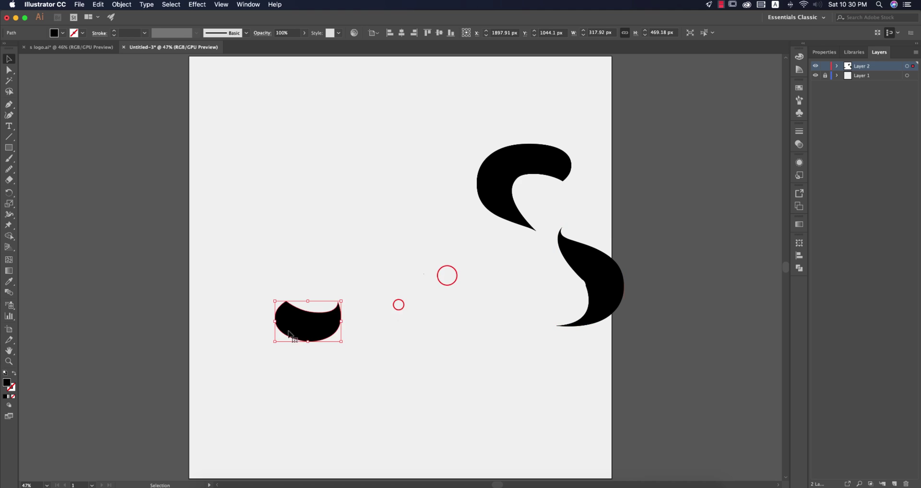
pyautogui.press('super+z')
pyautogui.press('super+z')
pyautogui.press('super+z')
pyautogui.click(444, 383)
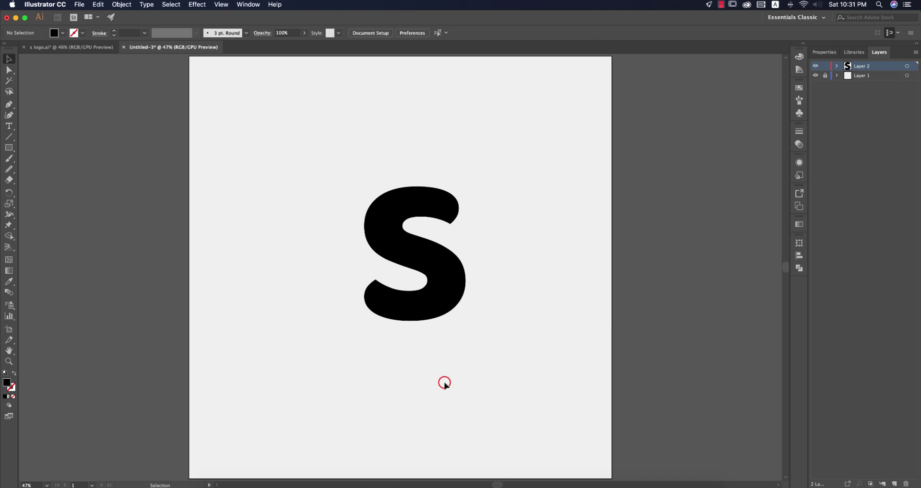
pyautogui.click(430, 200)
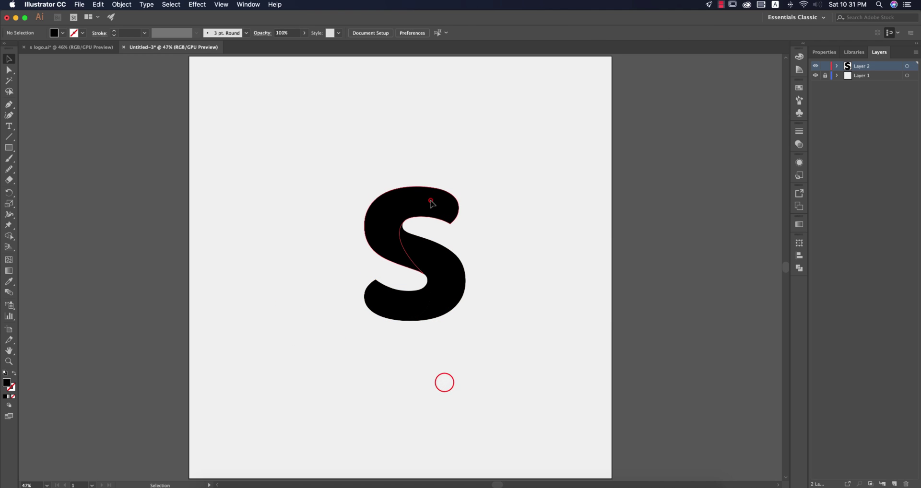
pyautogui.click(202, 112)
pyautogui.click(9, 148)
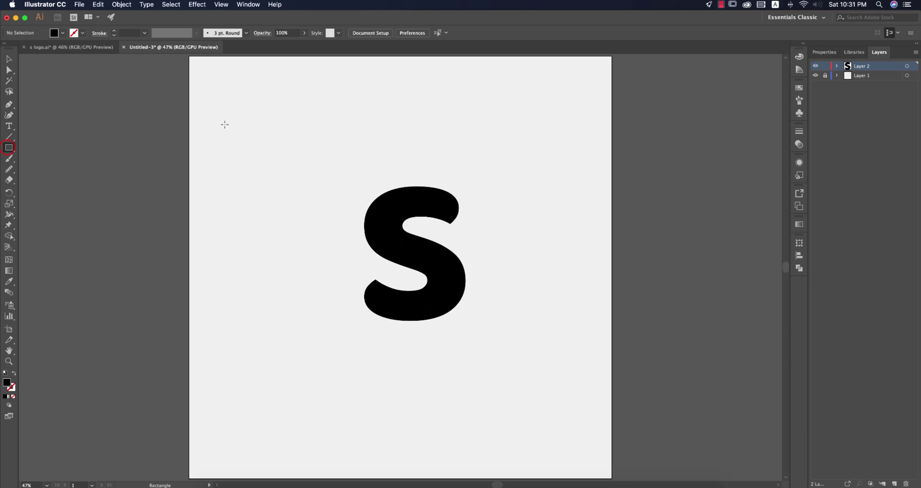
# - Draw a square at the upper left and give it a linear gradient starting in cyan
pyautogui.moveTo(213, 105); pyautogui.dragTo(283, 175)
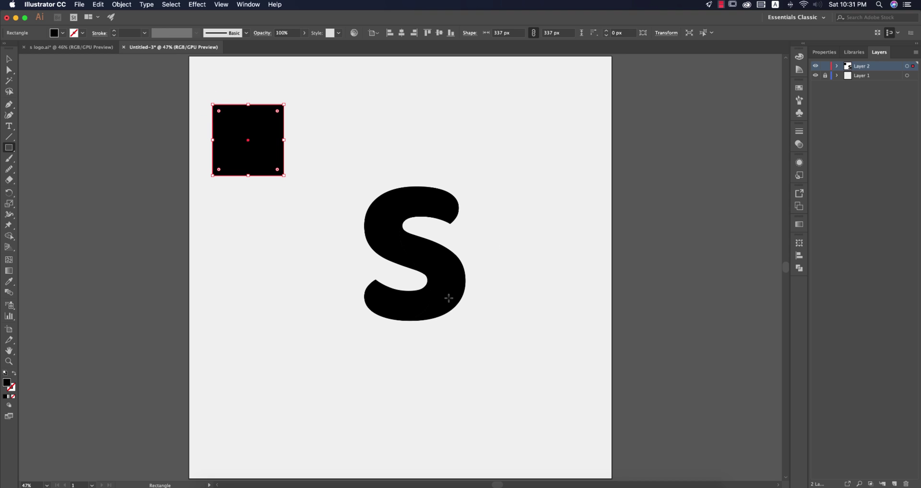
pyautogui.click(799, 224)
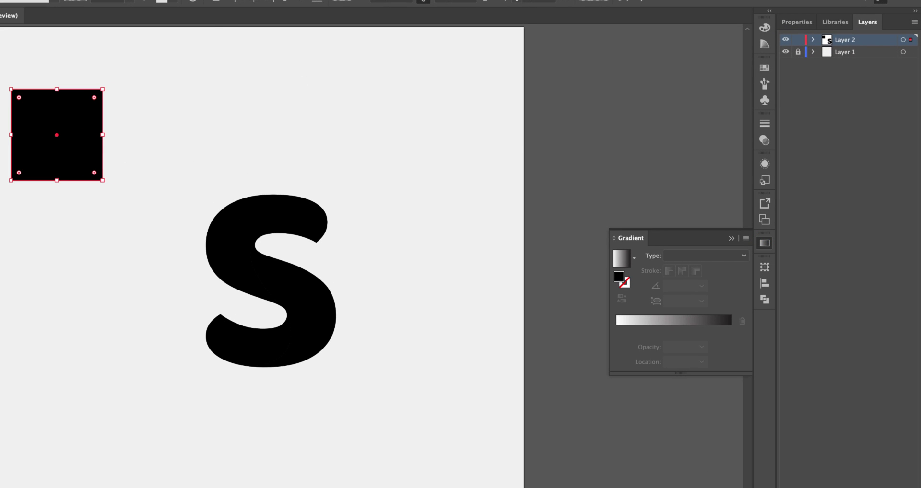
pyautogui.click(52, 1)
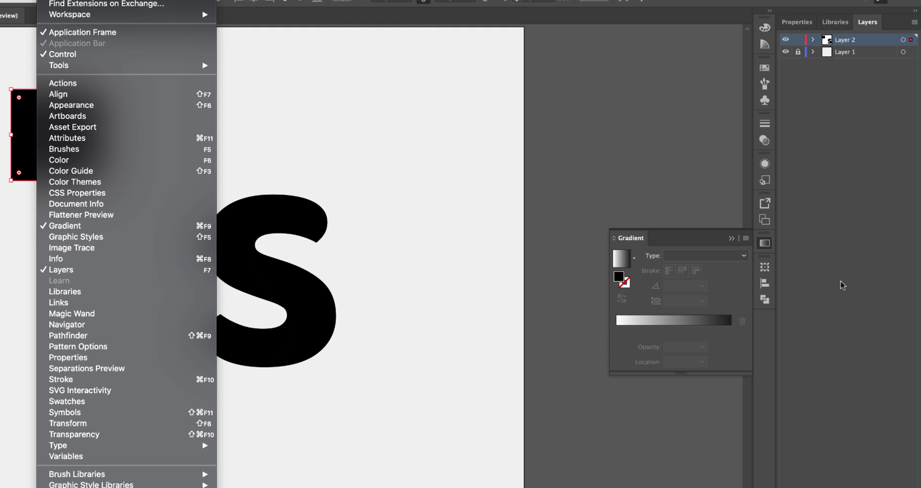
pyautogui.click(713, 238)
pyautogui.click(622, 259)
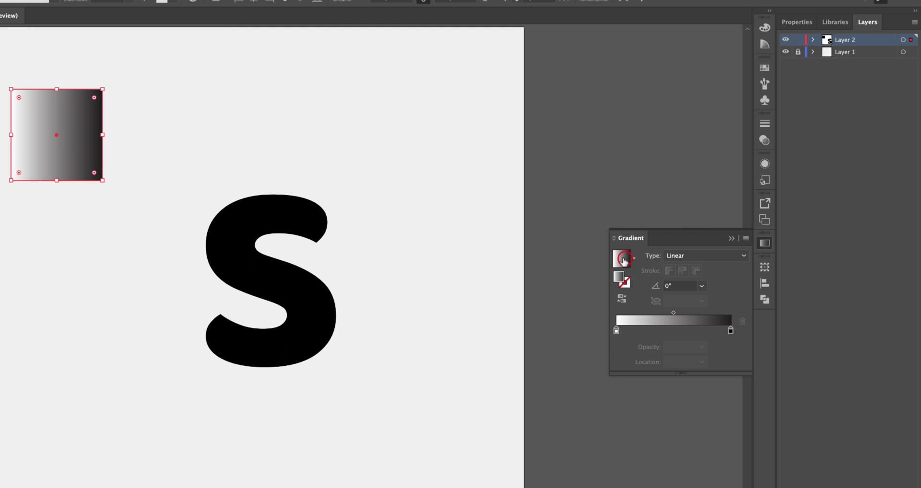
pyautogui.doubleClick(617, 330)
pyautogui.click(638, 367)
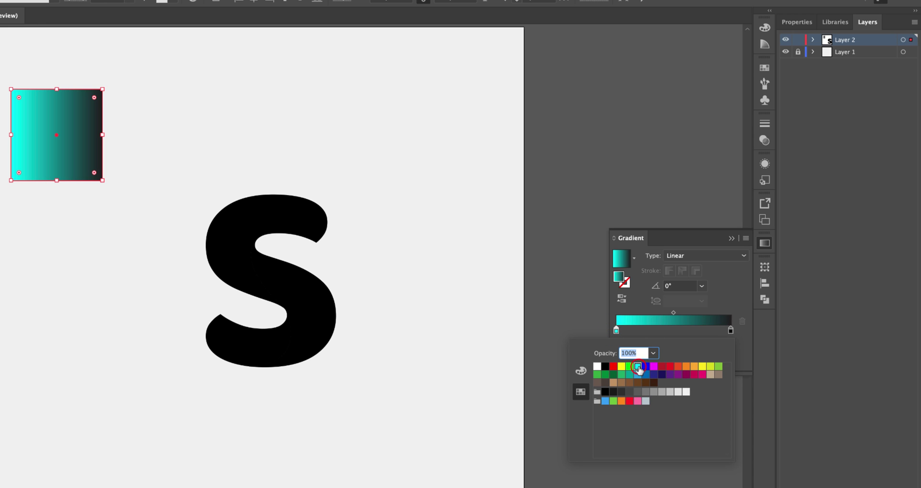
pyautogui.click(731, 331)
# - Set the gradient's end stop to navy CMYK 87.49 / 52.66 / 0 / 40
pyautogui.doubleClick(731, 331)
pyautogui.click(646, 375)
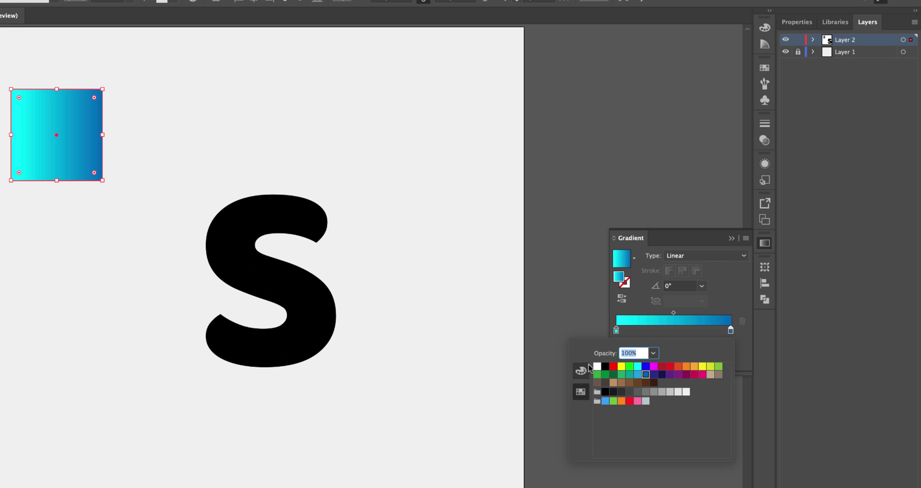
pyautogui.click(581, 371)
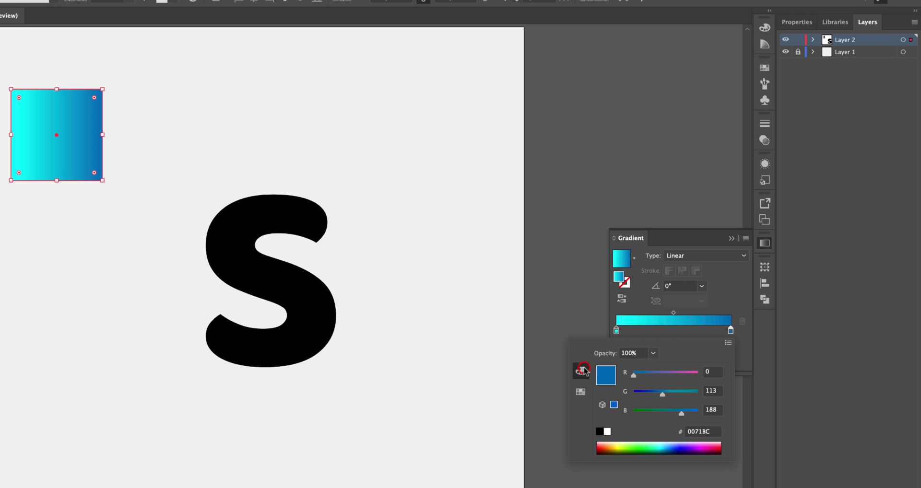
pyautogui.click(727, 343)
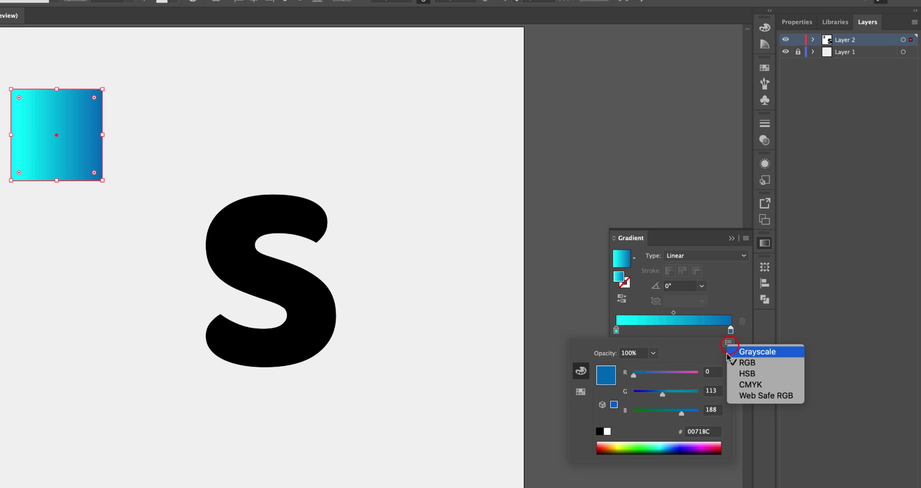
pyautogui.click(751, 386)
pyautogui.moveTo(633, 418); pyautogui.dragTo(657, 418)
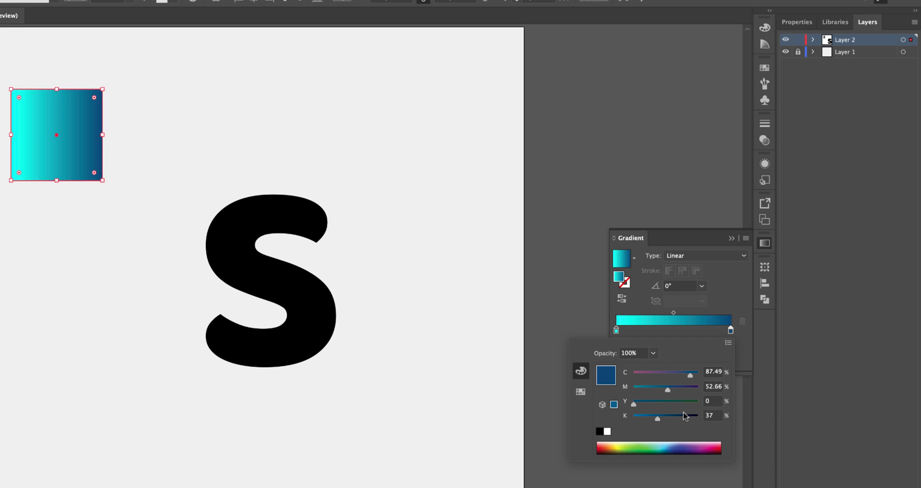
pyautogui.click(714, 415)
pyautogui.write('40')
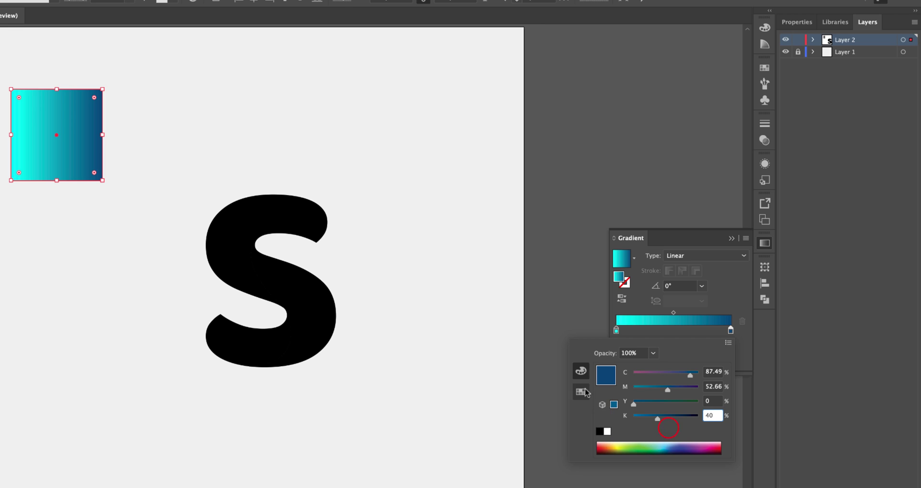
pyautogui.click(586, 319)
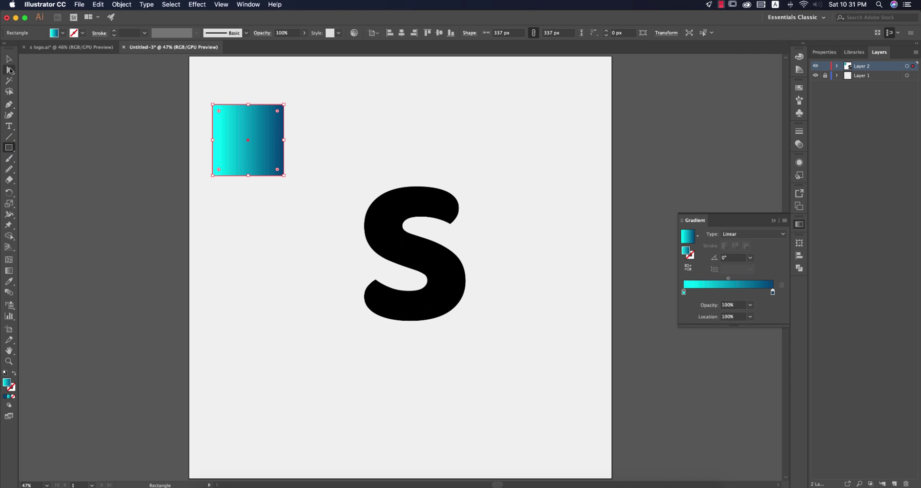
# - Copy the square's cyan-to-navy gradient onto the black S with the Eyedropper
pyautogui.click(9, 59)
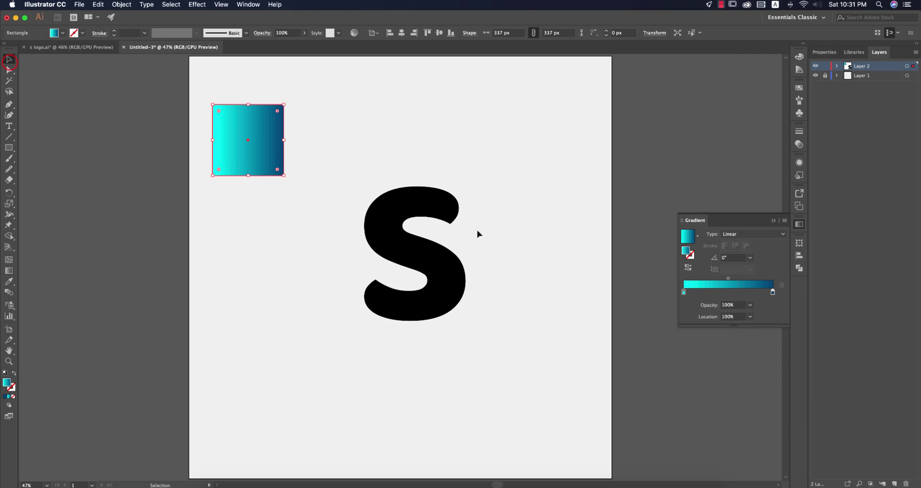
pyautogui.click(520, 238)
pyautogui.moveTo(351, 175); pyautogui.dragTo(566, 417)
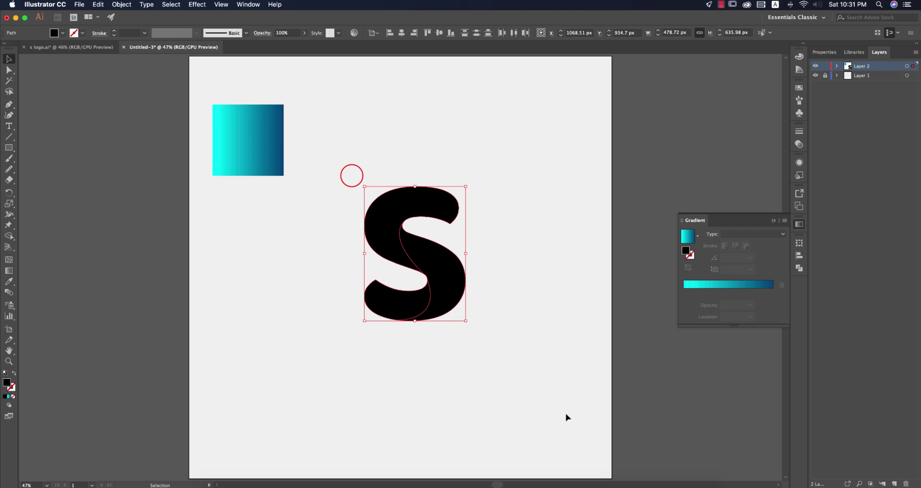
pyautogui.press('i')
pyautogui.click(264, 156)
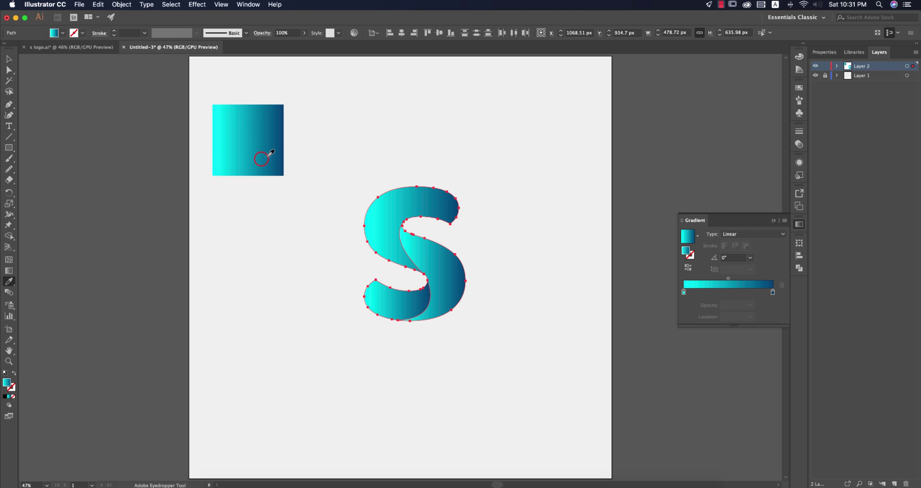
pyautogui.press('v')
pyautogui.click(567, 215)
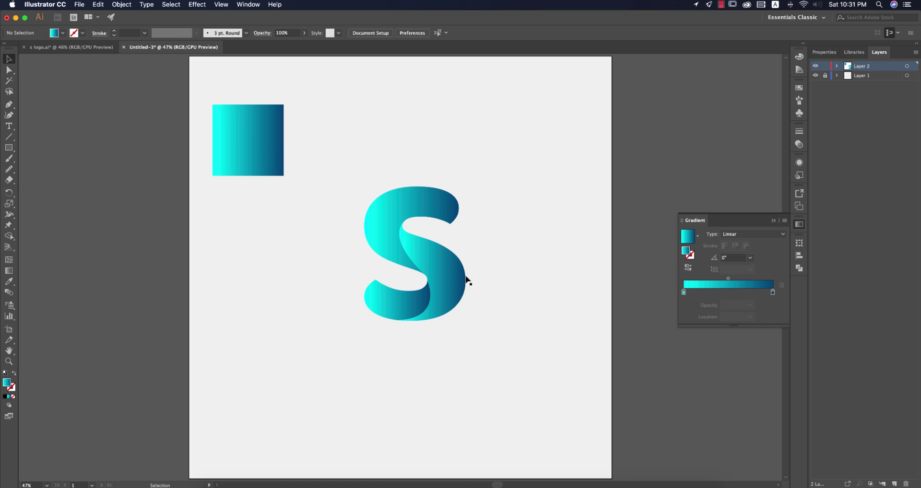
# - Reverse the gradient on the upper and lower S pieces, then rotate the S 180°
pyautogui.click(383, 249)
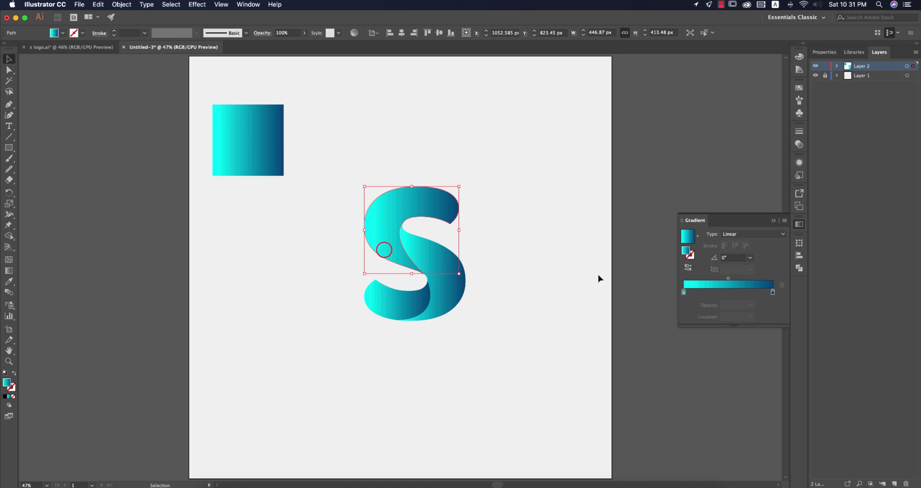
pyautogui.click(687, 267)
pyautogui.click(561, 250)
pyautogui.click(449, 283)
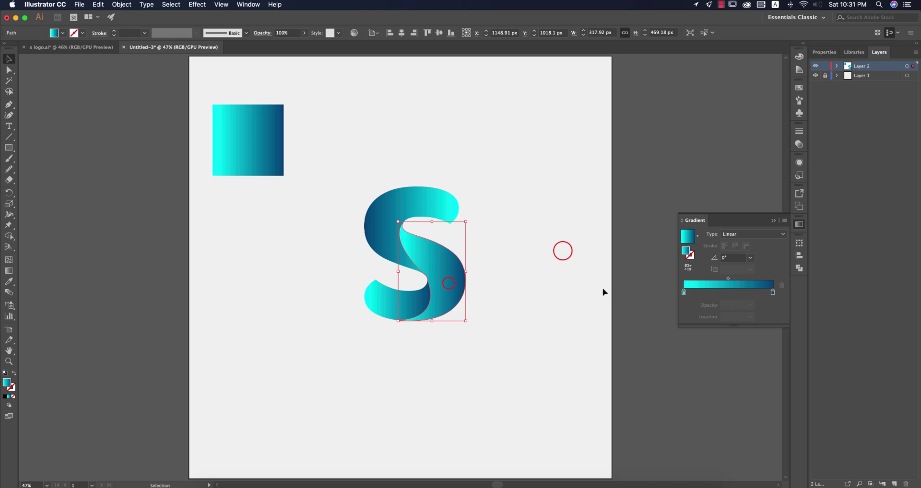
pyautogui.click(688, 267)
pyautogui.click(526, 297)
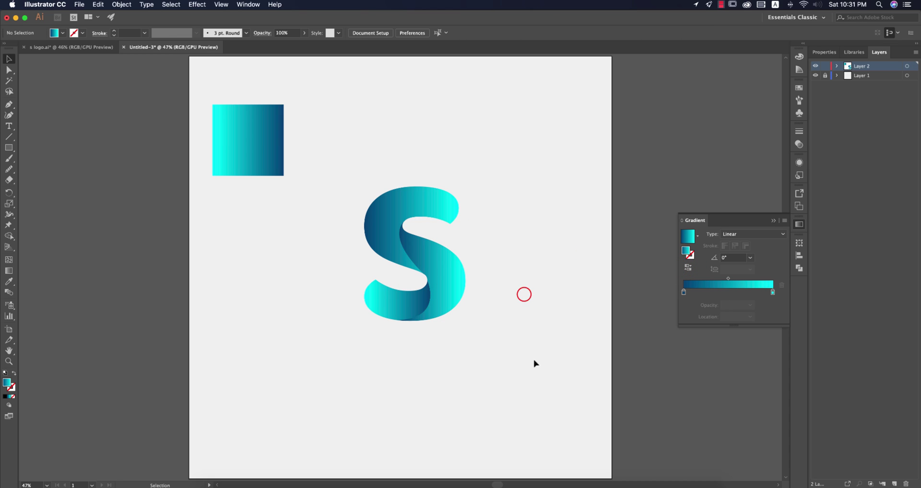
pyautogui.moveTo(349, 174); pyautogui.dragTo(479, 356)
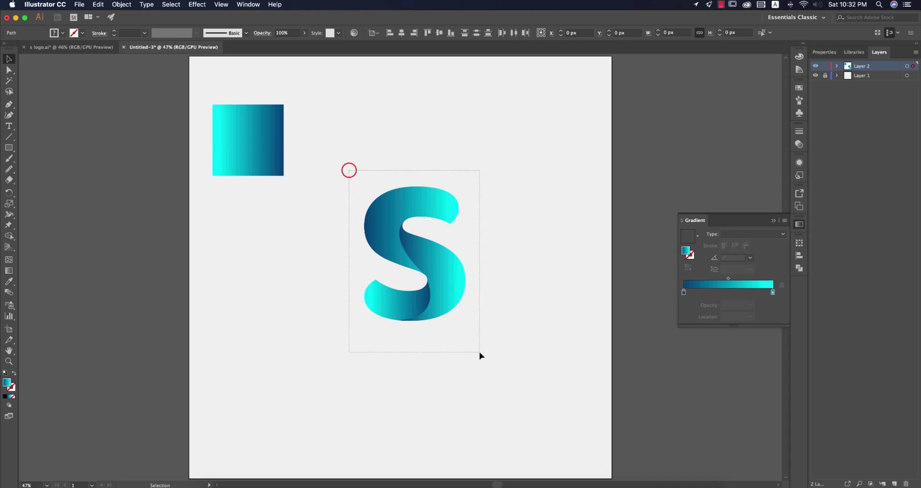
pyautogui.moveTo(471, 185); pyautogui.dragTo(370, 324)
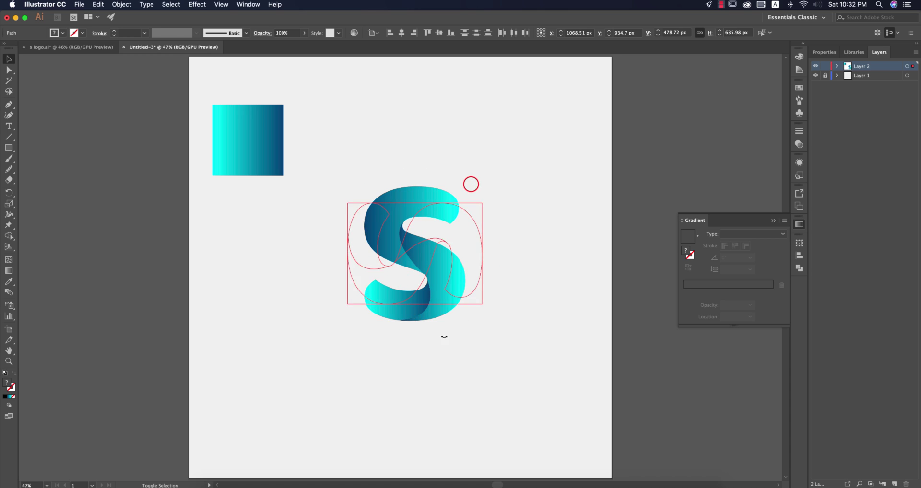
pyautogui.click(496, 367)
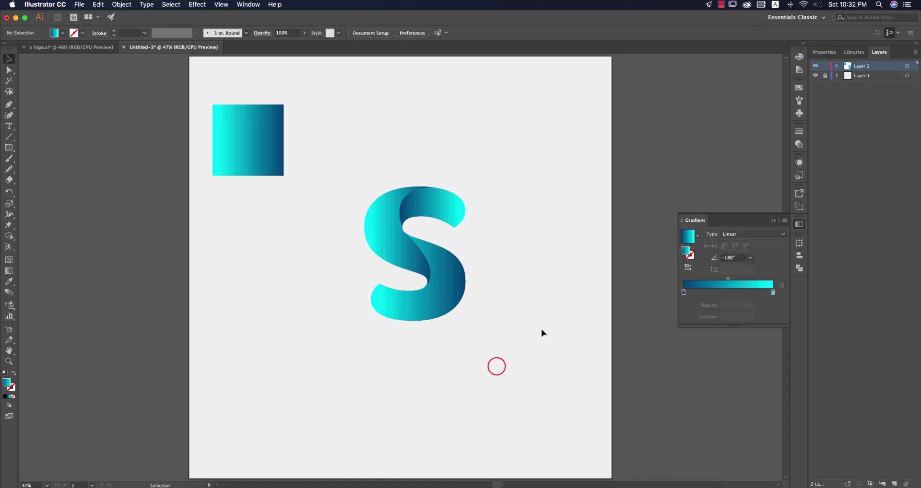
# - Make the upper S piece's gradient run vertically from bottom to top (90°)
pyautogui.click(380, 224)
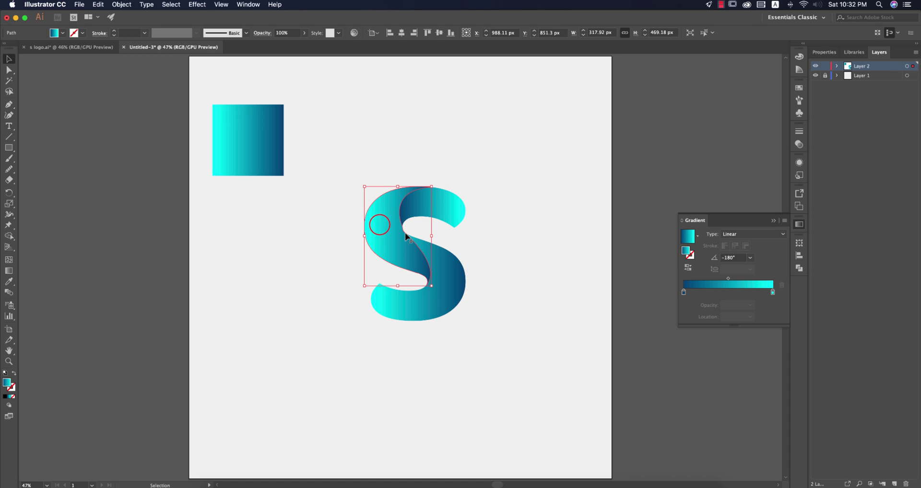
pyautogui.press('g')
pyautogui.moveTo(399, 189); pyautogui.dragTo(398, 269)
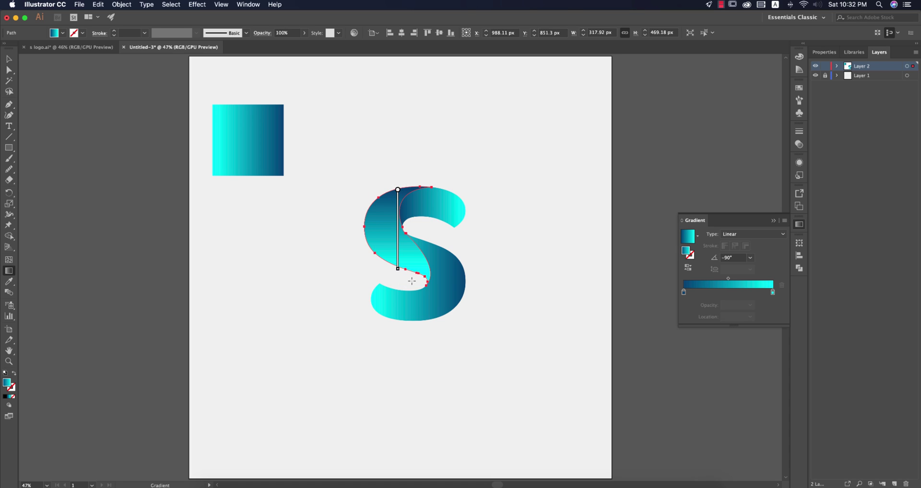
pyautogui.moveTo(397, 280); pyautogui.dragTo(397, 174)
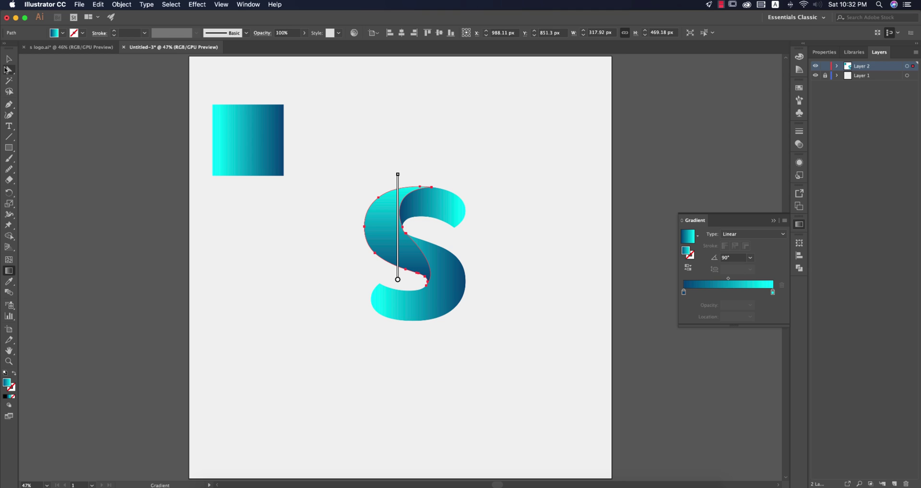
pyautogui.click(8, 59)
pyautogui.click(447, 386)
# - Make the lower S piece's gradient run vertically from top to bottom (-90°)
pyautogui.click(432, 302)
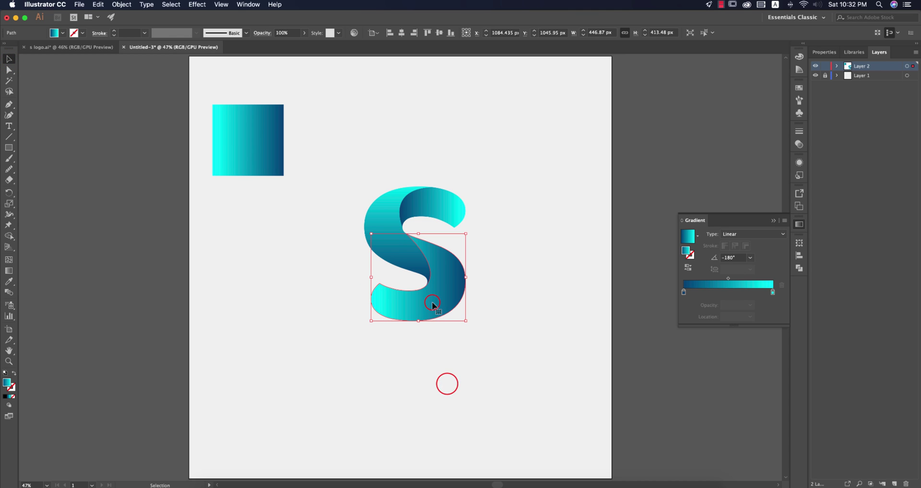
pyautogui.press('g')
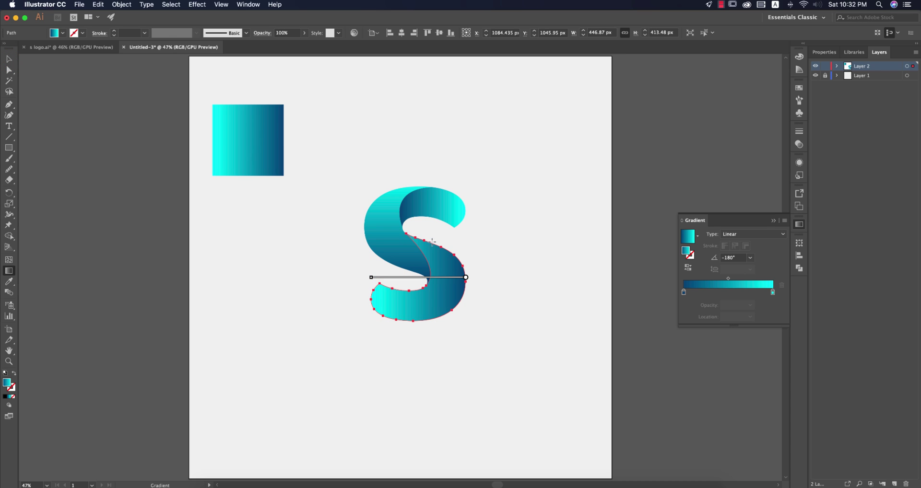
pyautogui.moveTo(432, 241)
pyautogui.mouseDown()
pyautogui.moveTo(436, 330)
pyautogui.moveTo(418, 239)
pyautogui.mouseUp()
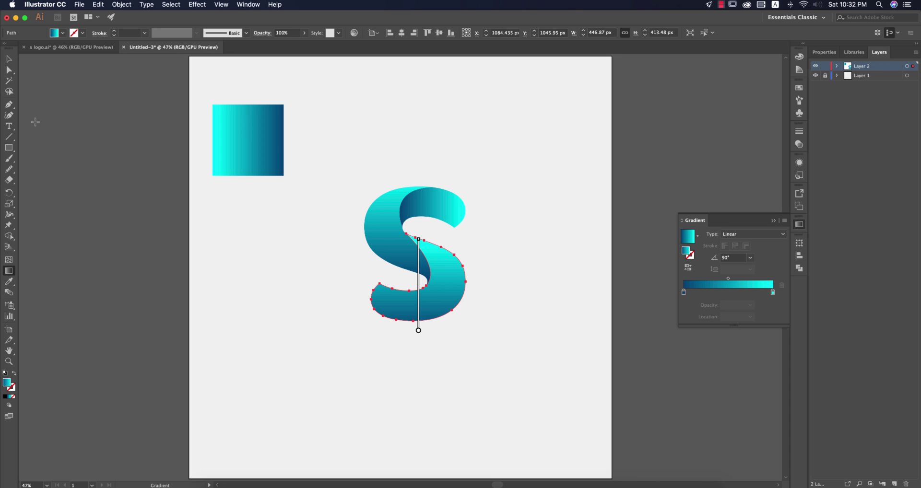
pyautogui.click(9, 59)
pyautogui.click(309, 338)
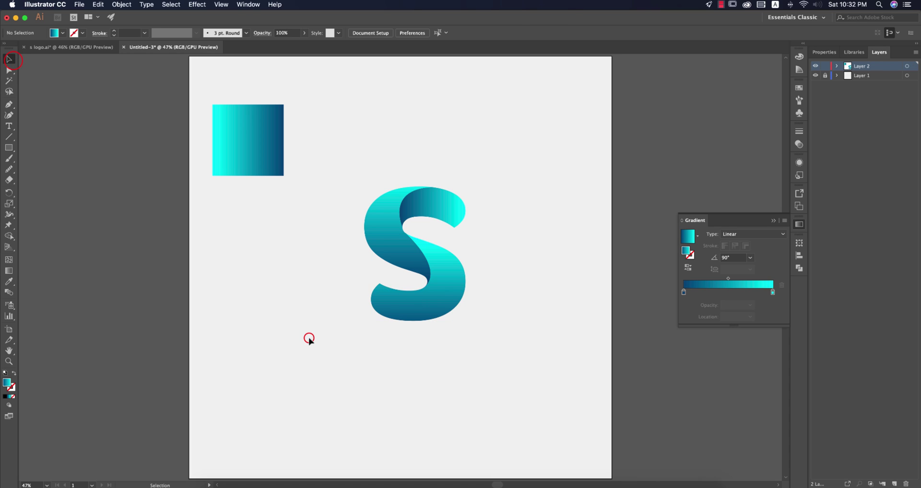
pyautogui.click(467, 357)
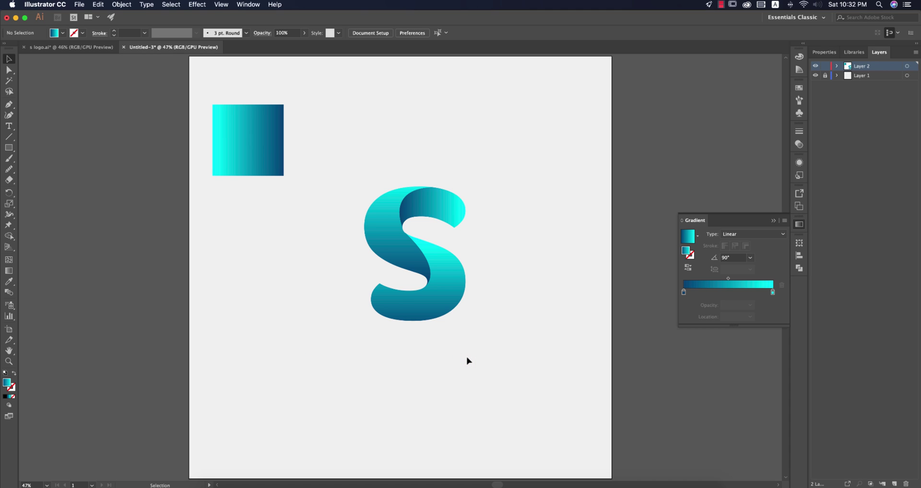